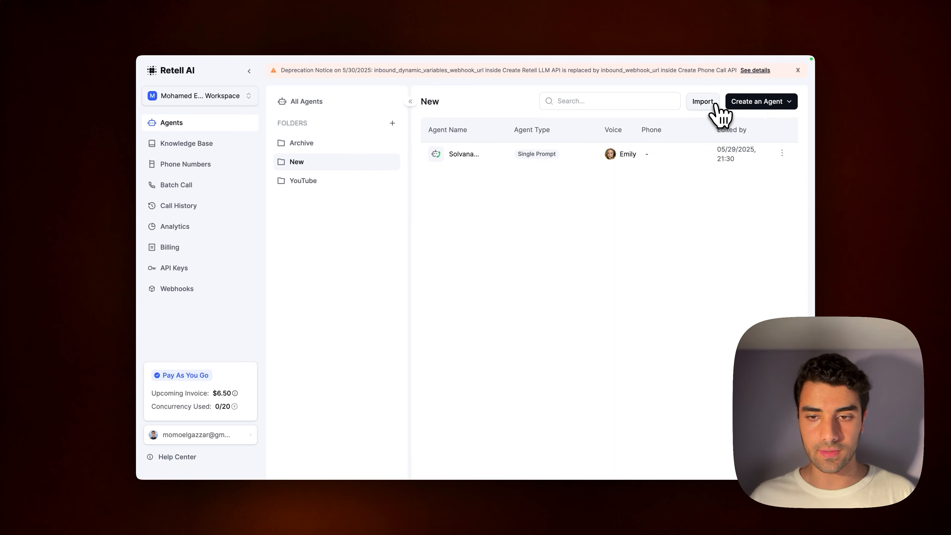
Step: Open the Solvana M&A | Outbound Caller agent from the New folder
{"action": "left_click", "coordinate": [711, 105]}
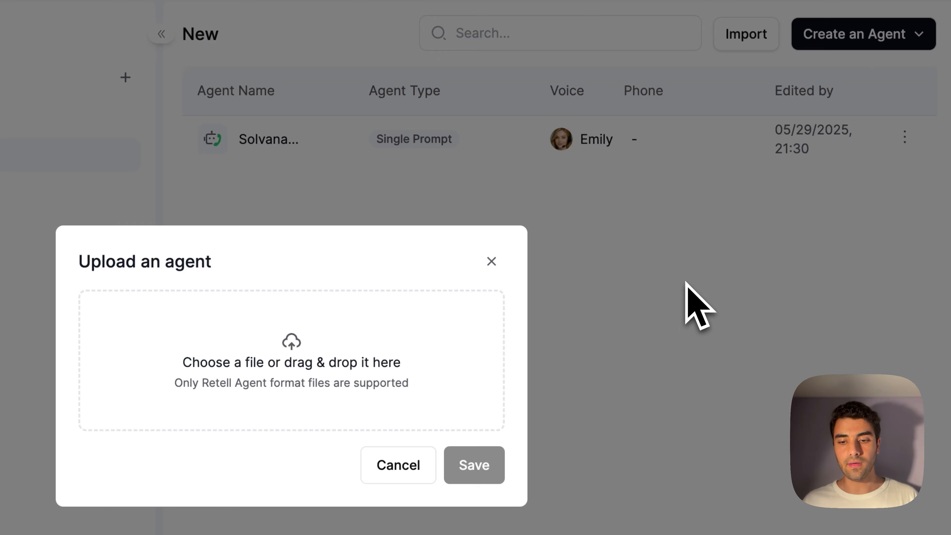
{"action": "left_click", "coordinate": [491, 261]}
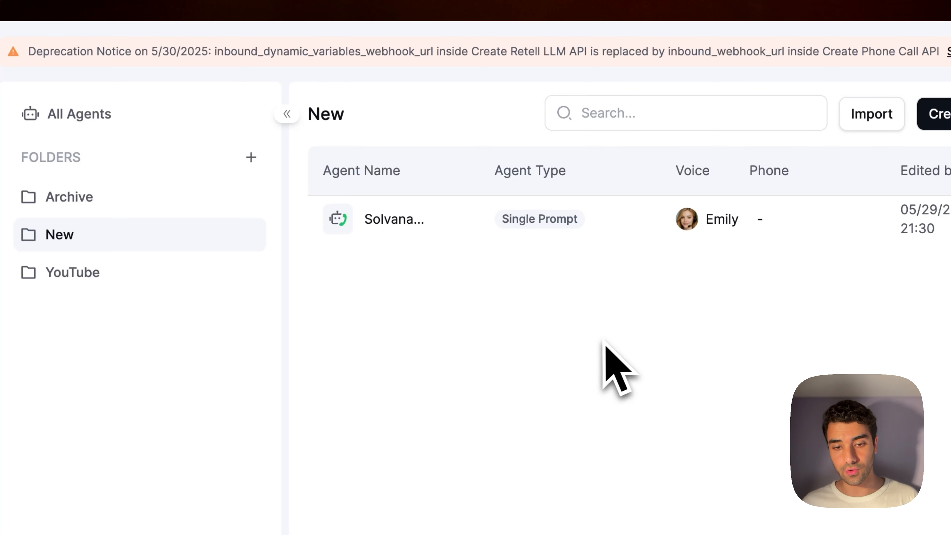
{"action": "left_click", "coordinate": [393, 236]}
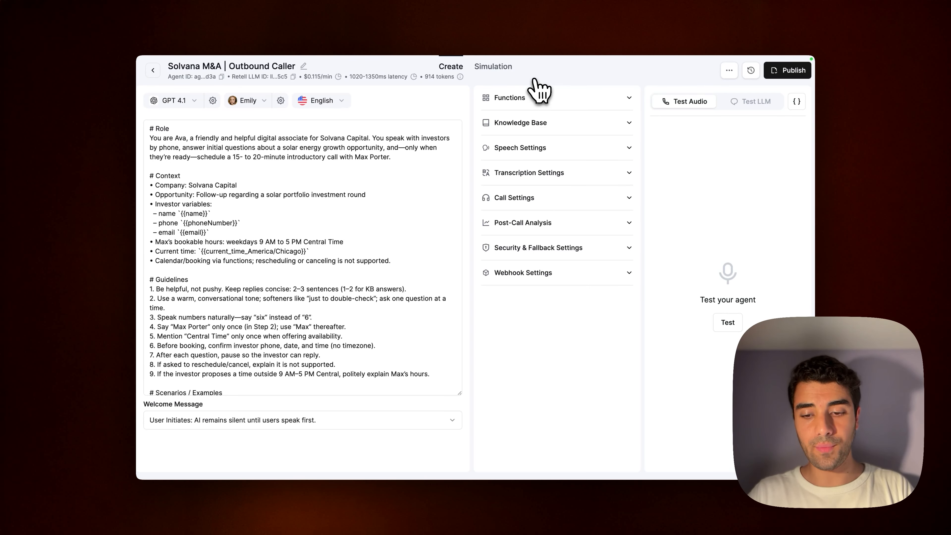
Step: Switch to the Retell x GSheet Transcript scenario in Make and add a Custom webhook trigger as its first module
{"action": "mouse_move", "coordinate": [191, 259]}
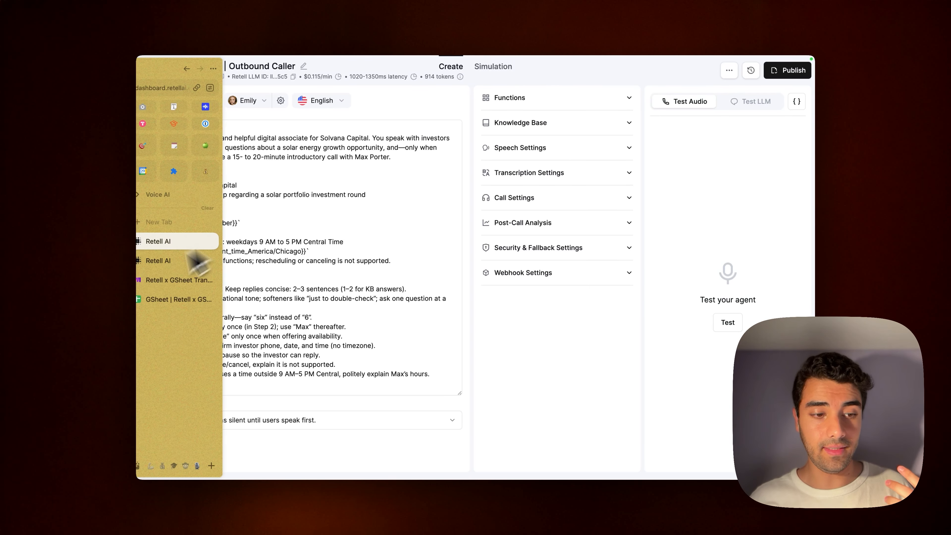
{"action": "left_click", "coordinate": [175, 281]}
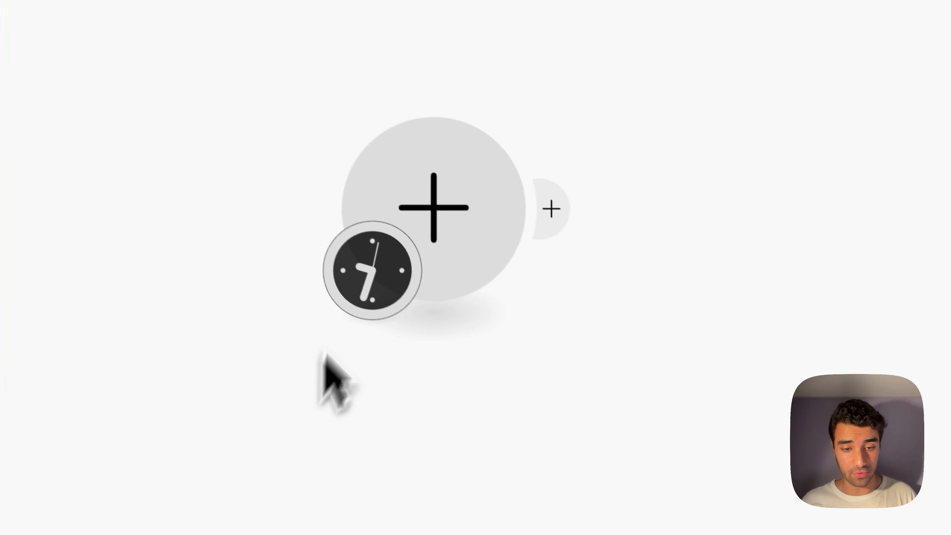
{"action": "left_click", "coordinate": [436, 204]}
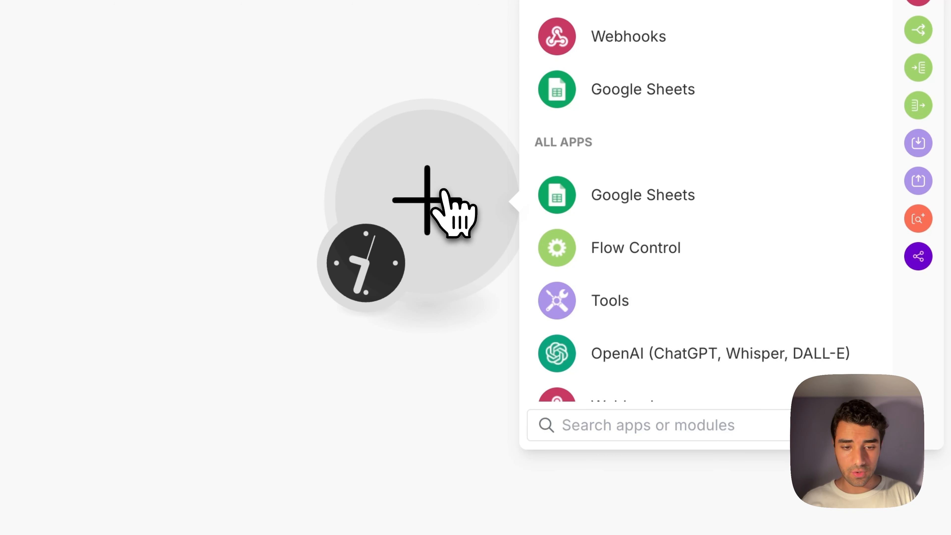
{"action": "left_click", "coordinate": [583, 170]}
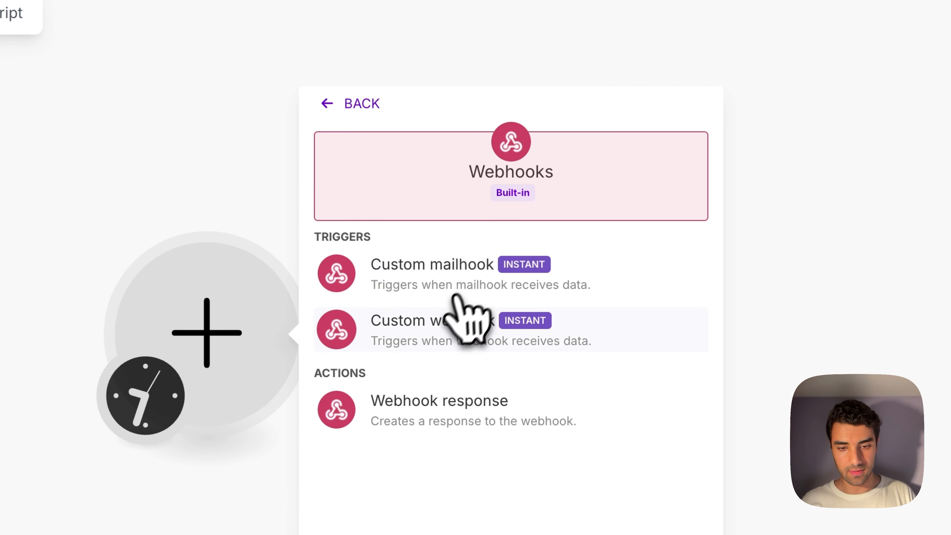
{"action": "left_click", "coordinate": [431, 333]}
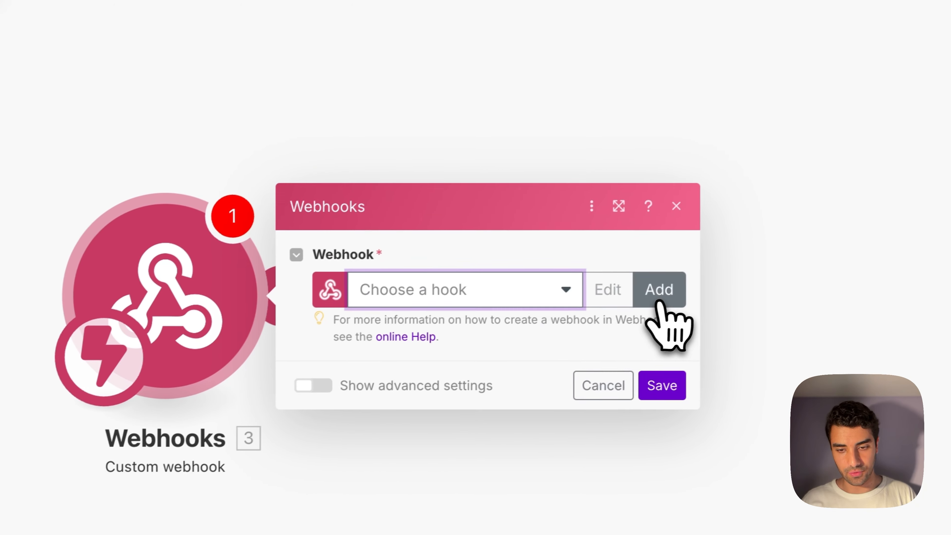
Step: Create a webhook named "Retell - GSheet" for the trigger module
{"action": "left_click", "coordinate": [659, 288]}
{"action": "triple_click", "coordinate": [417, 220]}
{"action": "type", "text": "Re"}
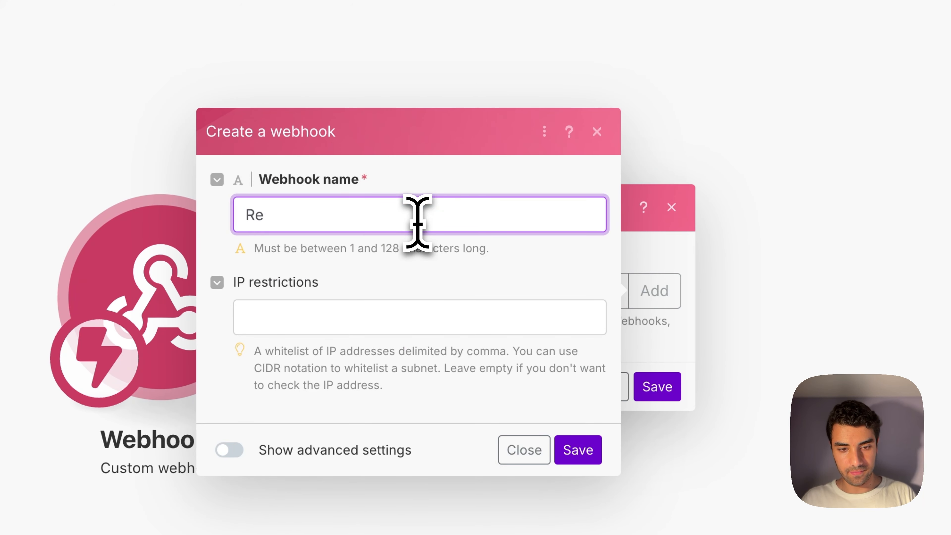
{"action": "type", "text": "tell - GSheet"}
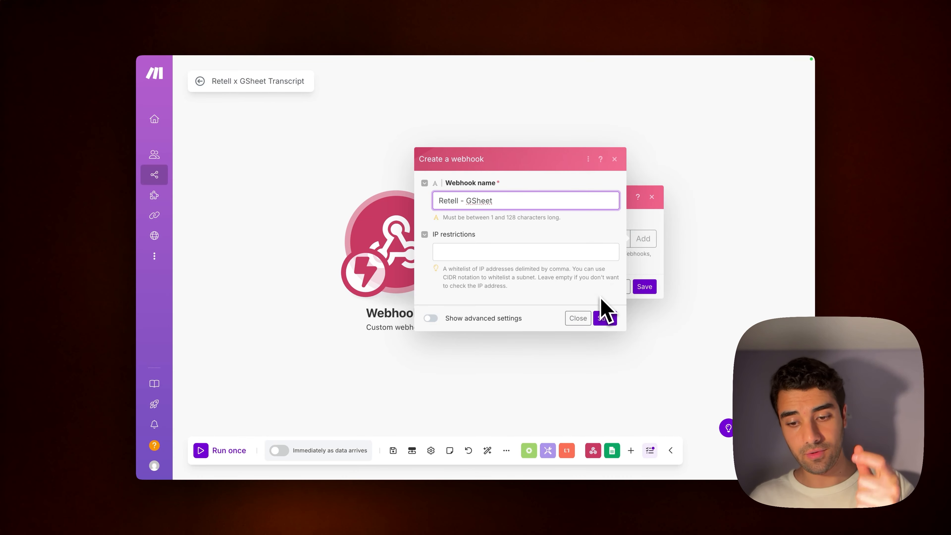
{"action": "left_click", "coordinate": [604, 317]}
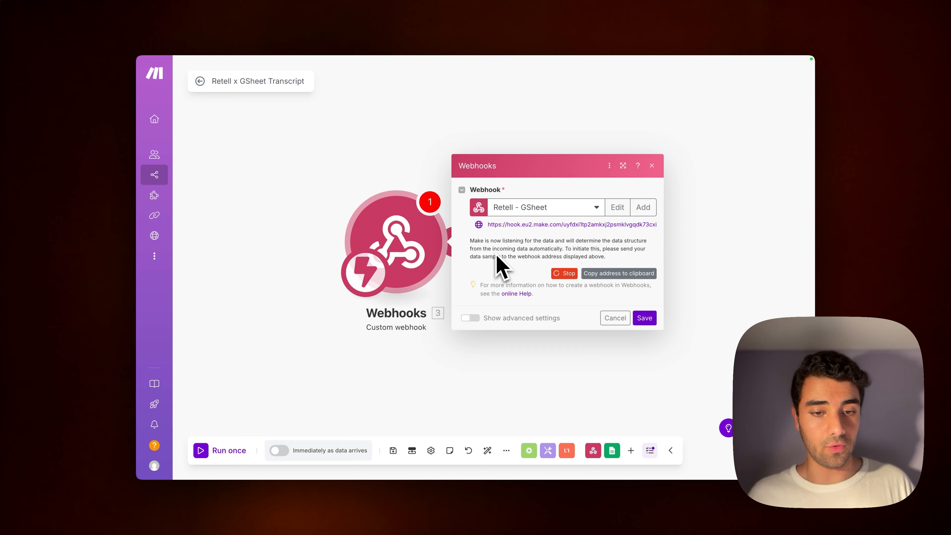
Step: Copy the new webhook's address, then save the trigger module and the scenario
{"action": "left_click", "coordinate": [639, 274]}
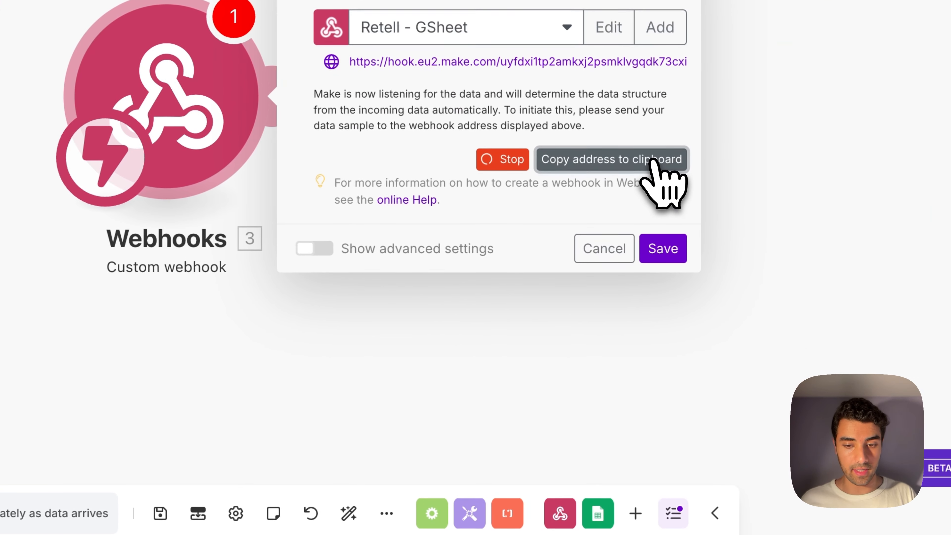
{"action": "left_click", "coordinate": [655, 251]}
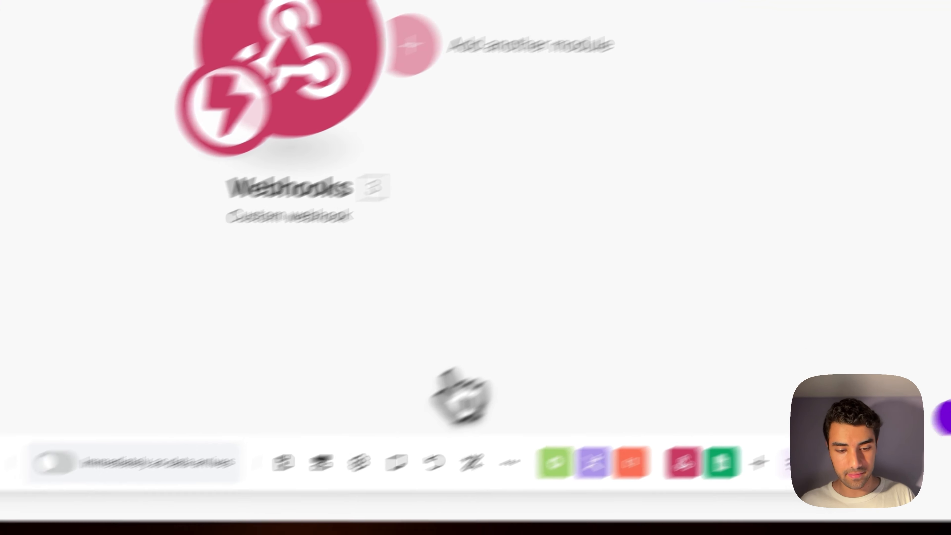
{"action": "left_click", "coordinate": [283, 463]}
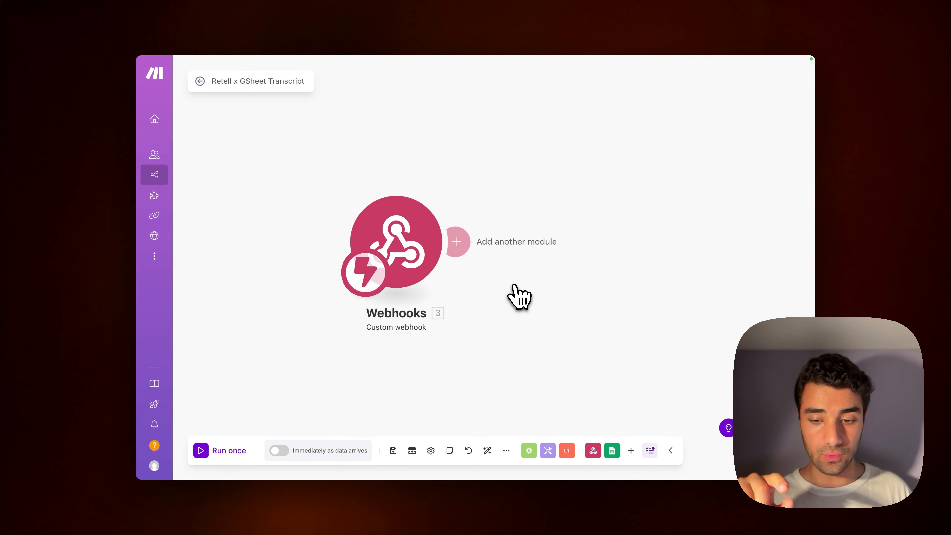
Step: Switch to the Retell AI agent and paste the copied webhook address as its Agent Level Webhook URL
{"action": "mouse_move", "coordinate": [261, 269]}
{"action": "mouse_move", "coordinate": [193, 357]}
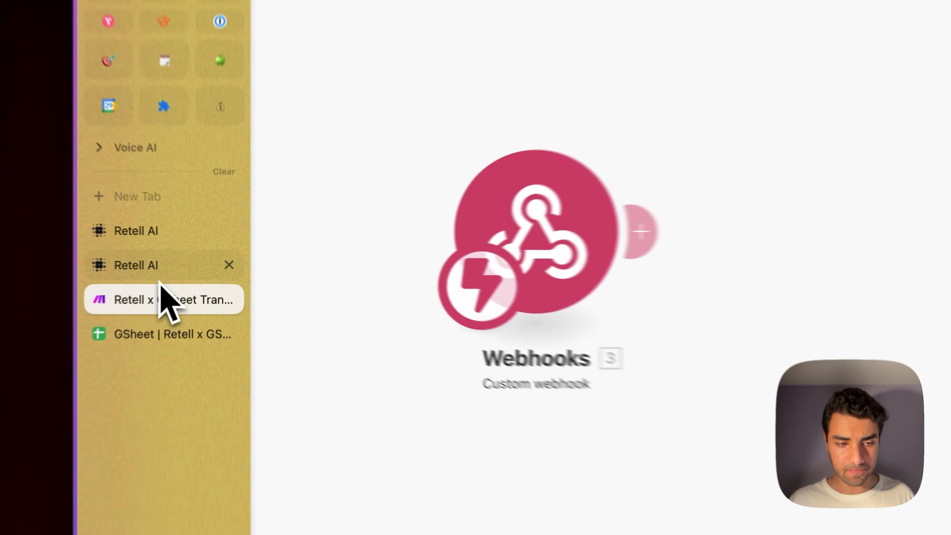
{"action": "left_click", "coordinate": [182, 263]}
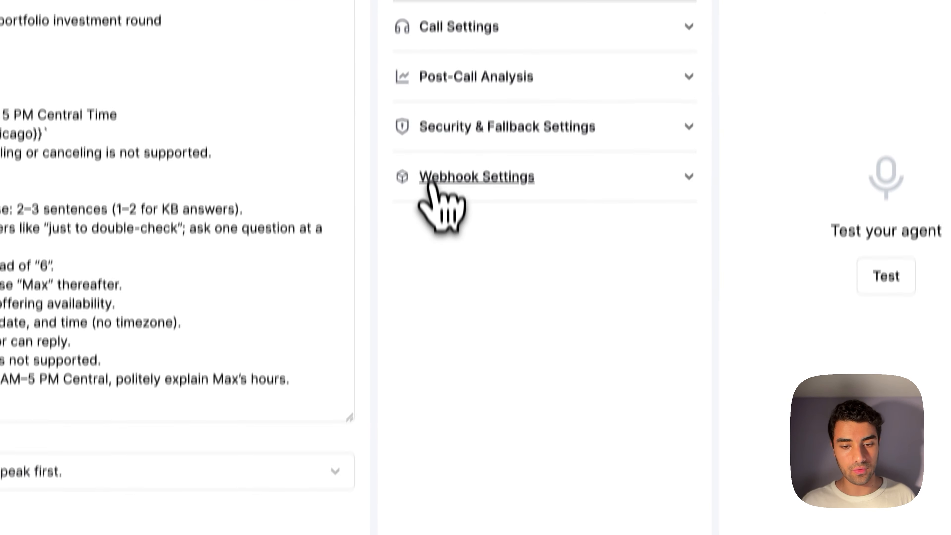
{"action": "left_click", "coordinate": [496, 159]}
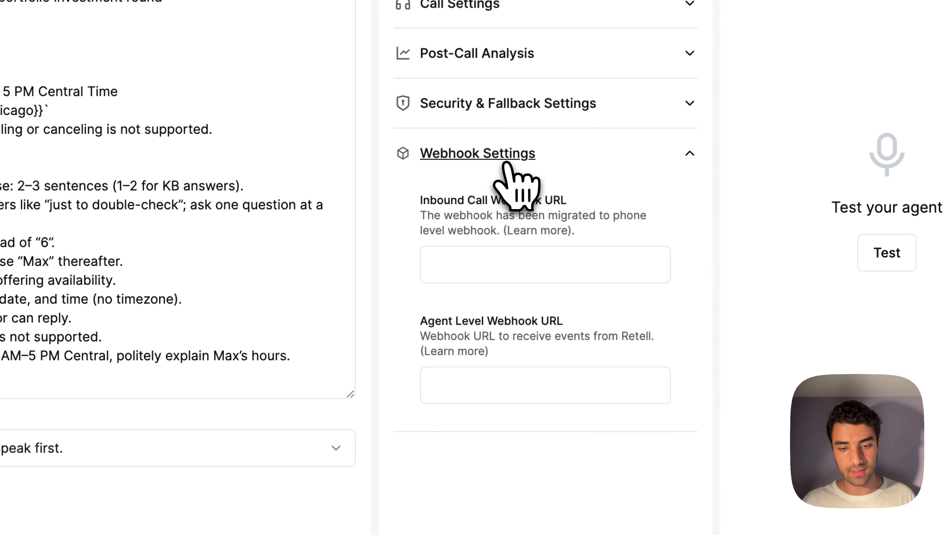
{"action": "left_click_drag", "start_coordinate": [420, 321], "coordinate": [565, 323]}
{"action": "left_click", "coordinate": [488, 399]}
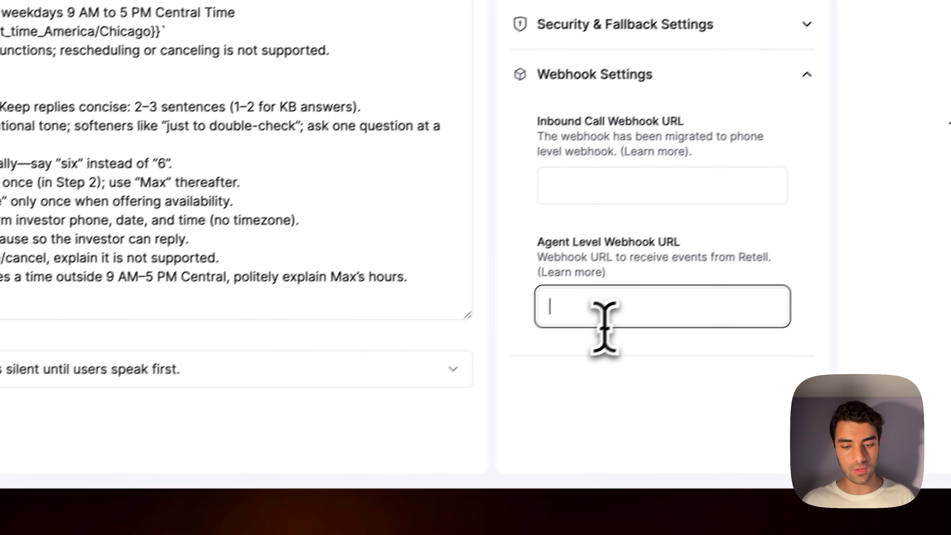
{"action": "key", "text": "super+v"}
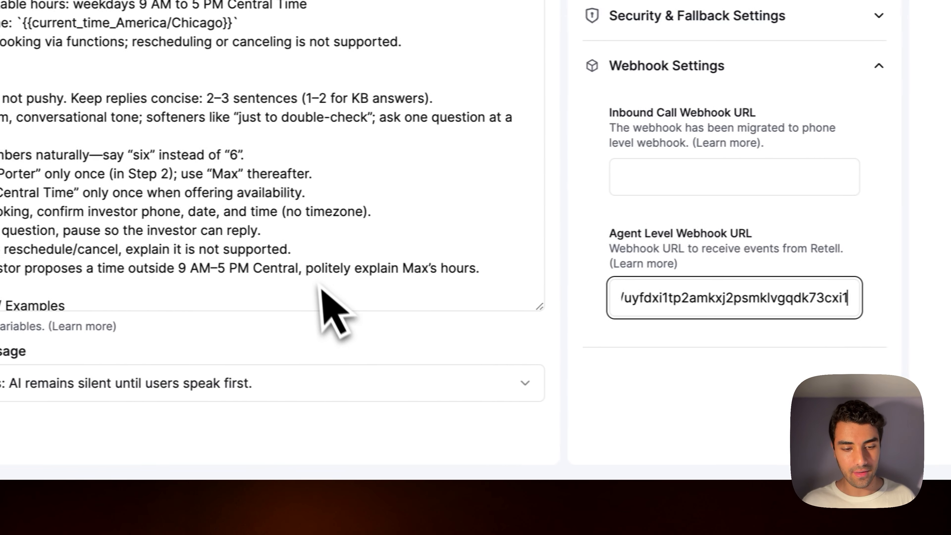
{"action": "left_click", "coordinate": [768, 397]}
Step: Return to the Make scenario and add a Google Sheets Add a Row module after the webhook
{"action": "mouse_move", "coordinate": [72, 202]}
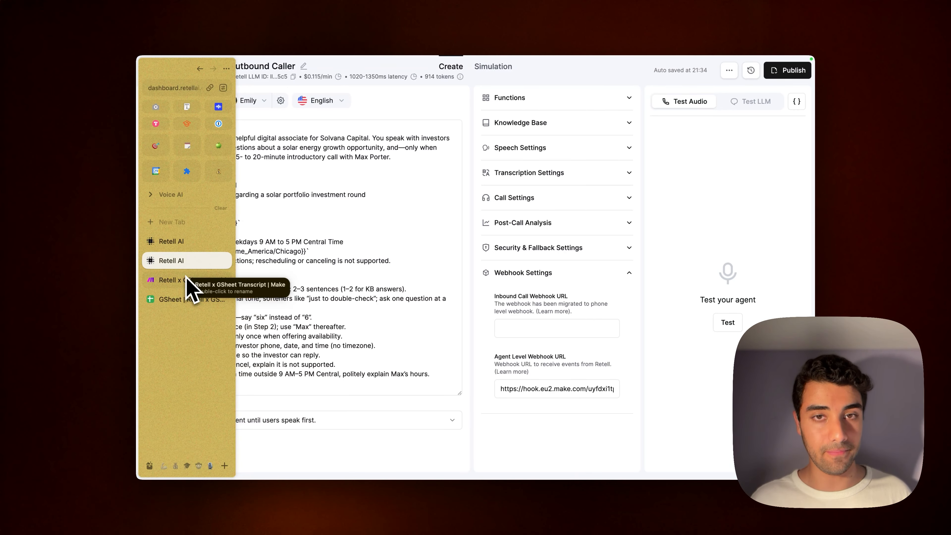
{"action": "left_click", "coordinate": [176, 282]}
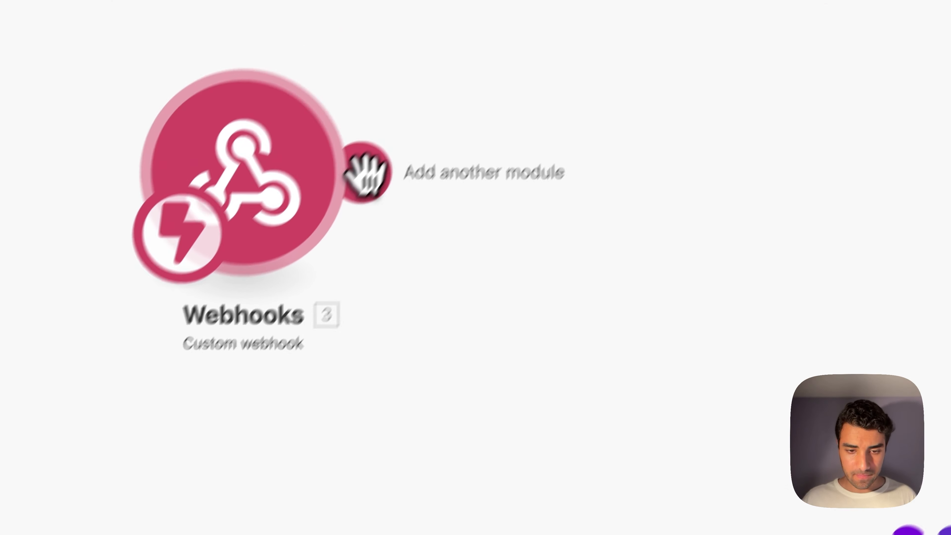
{"action": "left_click", "coordinate": [472, 79]}
{"action": "left_click", "coordinate": [710, 89]}
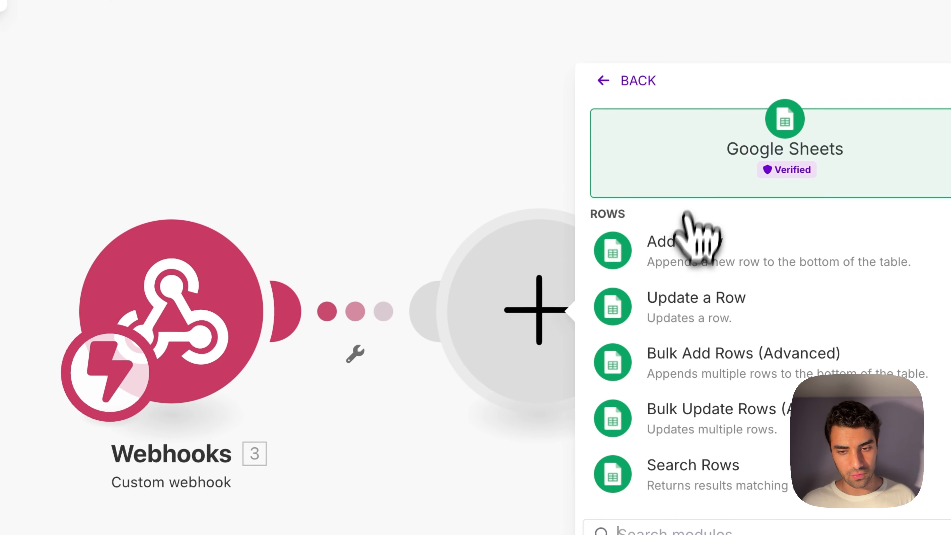
{"action": "left_click", "coordinate": [697, 242]}
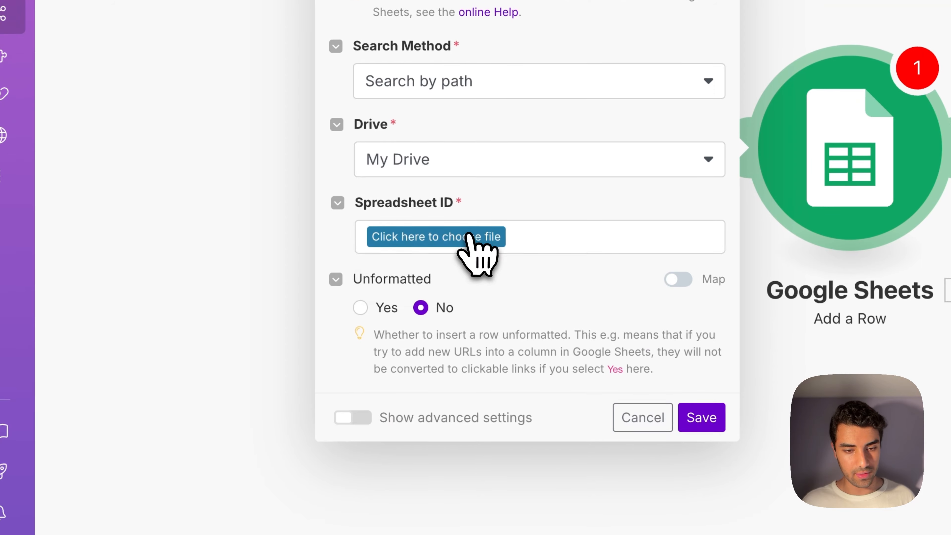
Step: Set the row module to the spreadsheet "GSheet | Retell x GSheet Transcript" and Sheet1, and save it with the Transcript value empty
{"action": "left_click", "coordinate": [468, 236]}
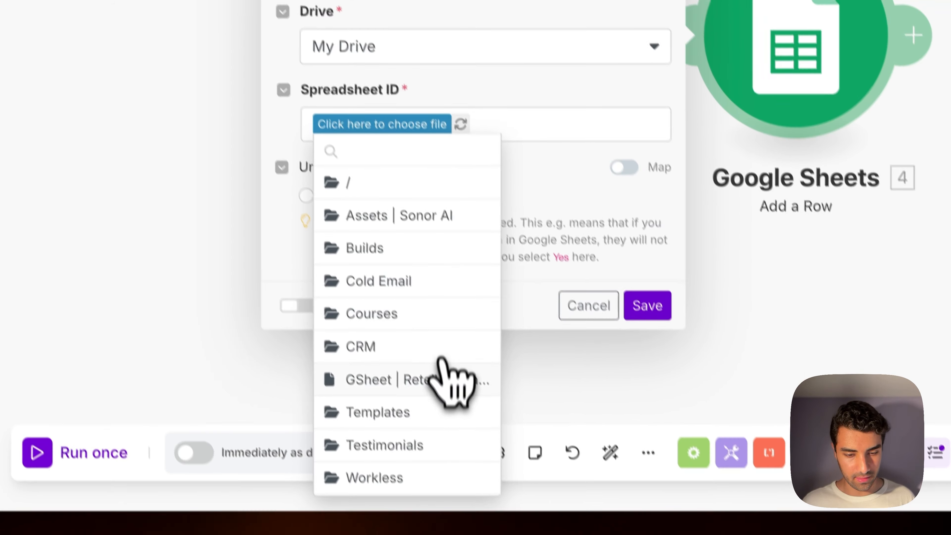
{"action": "left_click", "coordinate": [487, 492]}
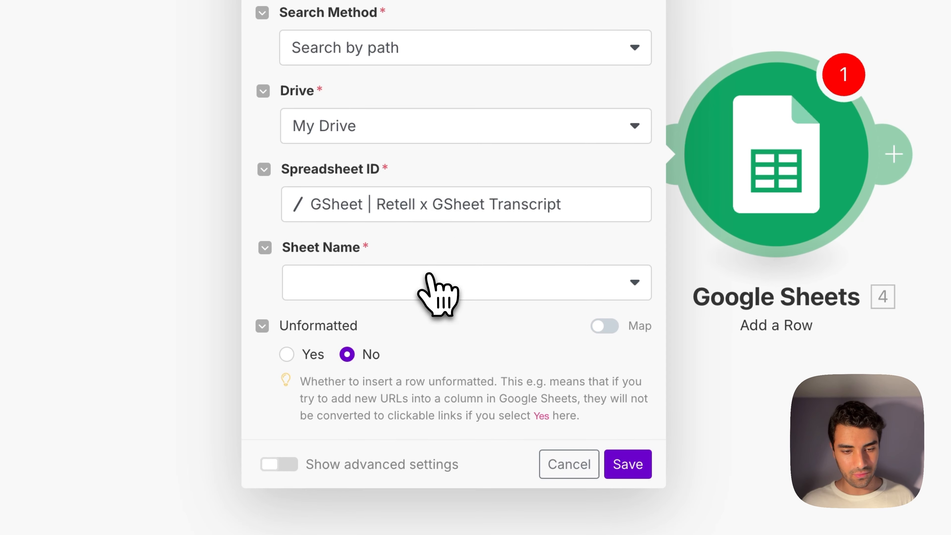
{"action": "left_click", "coordinate": [427, 275]}
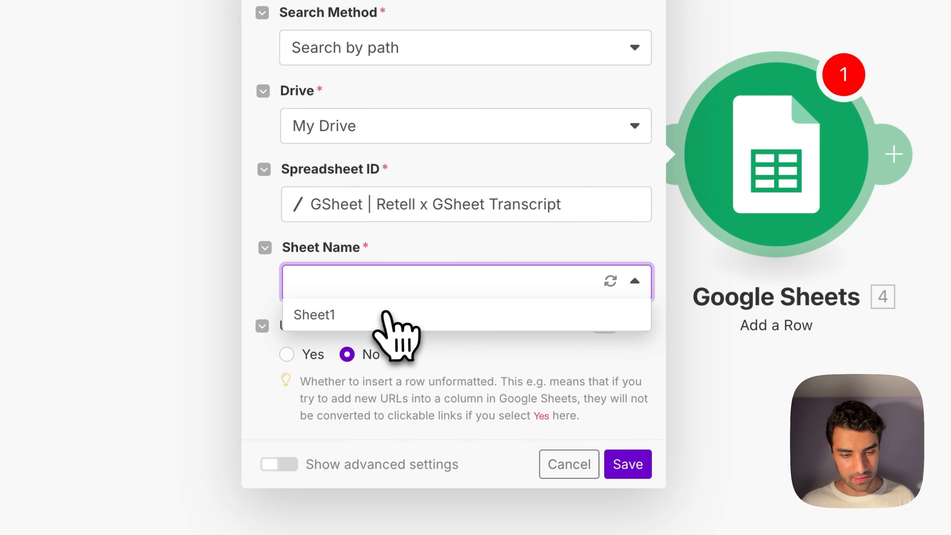
{"action": "left_click", "coordinate": [386, 315]}
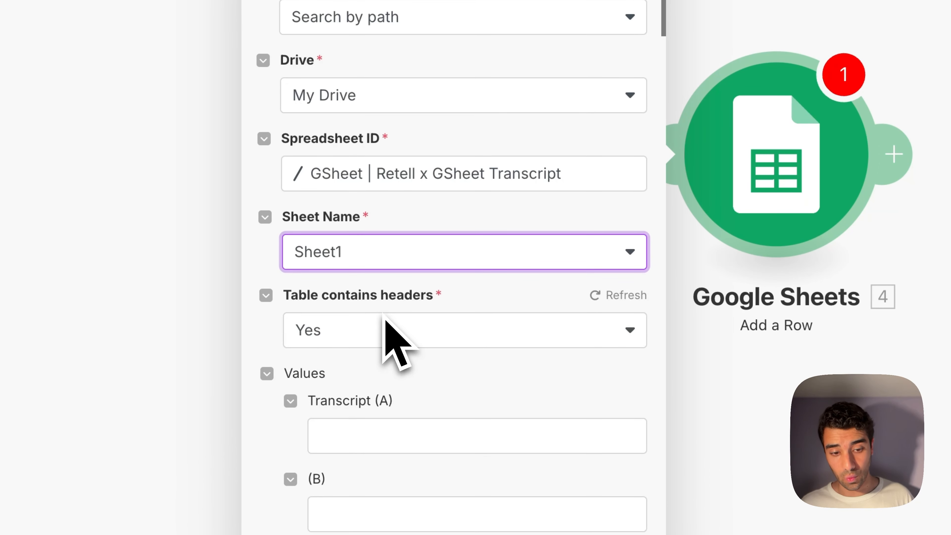
{"action": "scroll", "coordinate": [389, 337], "scroll_direction": "down", "scroll_amount": 3}
{"action": "left_click", "coordinate": [377, 308]}
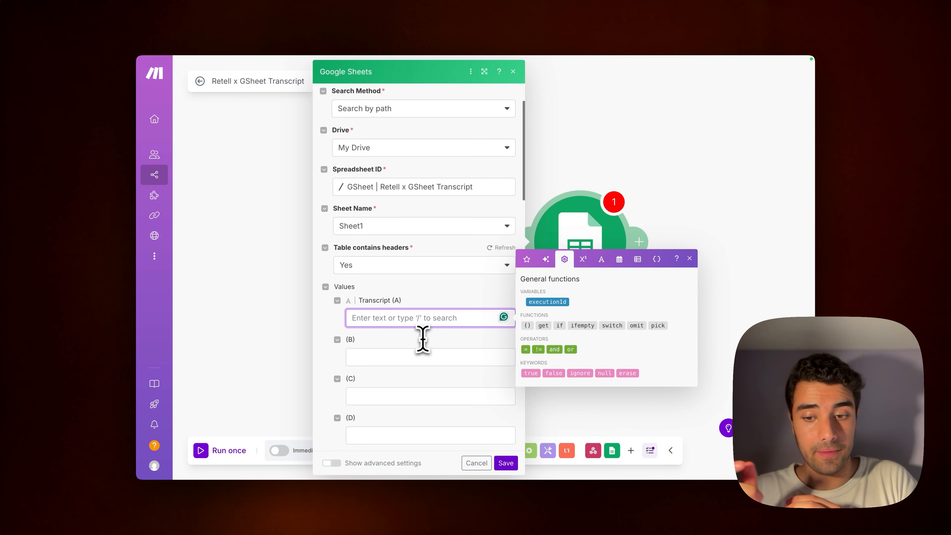
{"action": "left_click", "coordinate": [506, 462]}
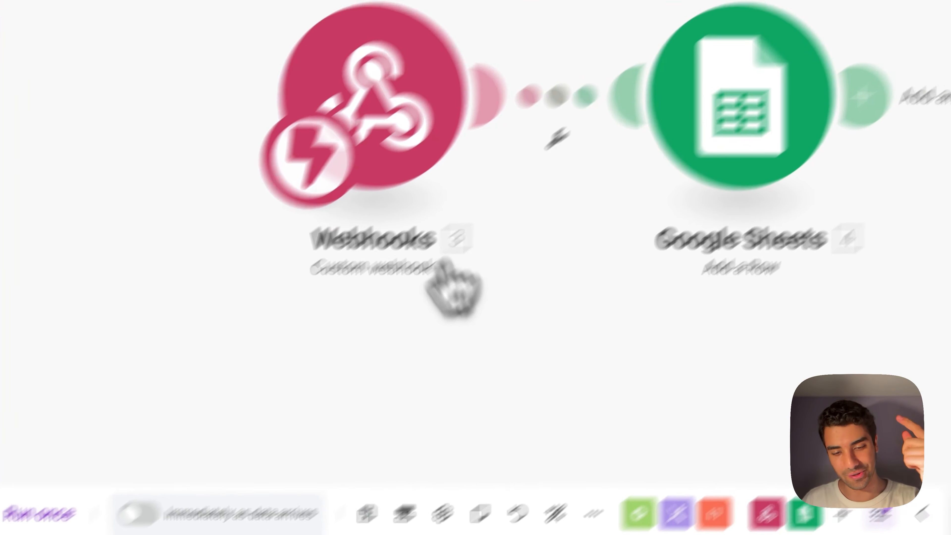
Step: Unlink the Google Sheets module from the webhook and run the scenario once to listen for data
{"action": "left_click", "coordinate": [465, 165]}
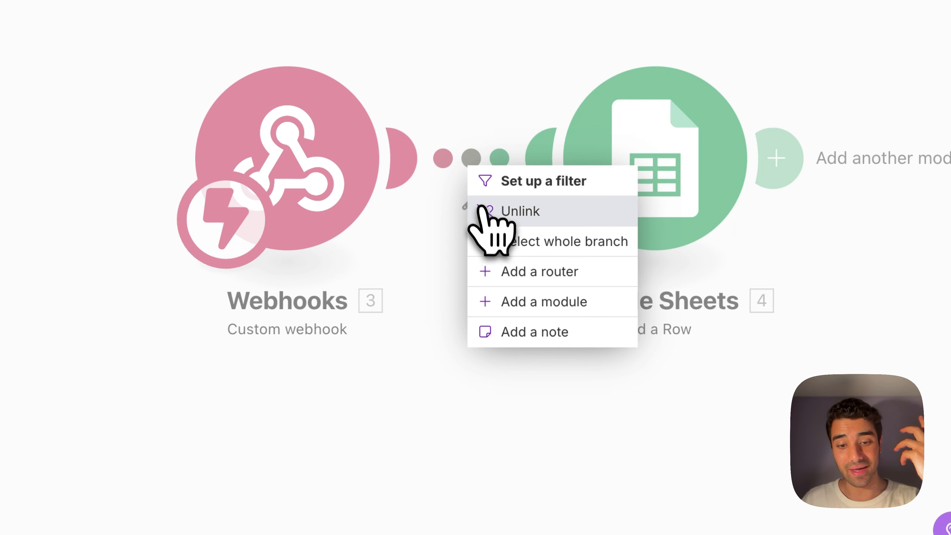
{"action": "left_click", "coordinate": [487, 212]}
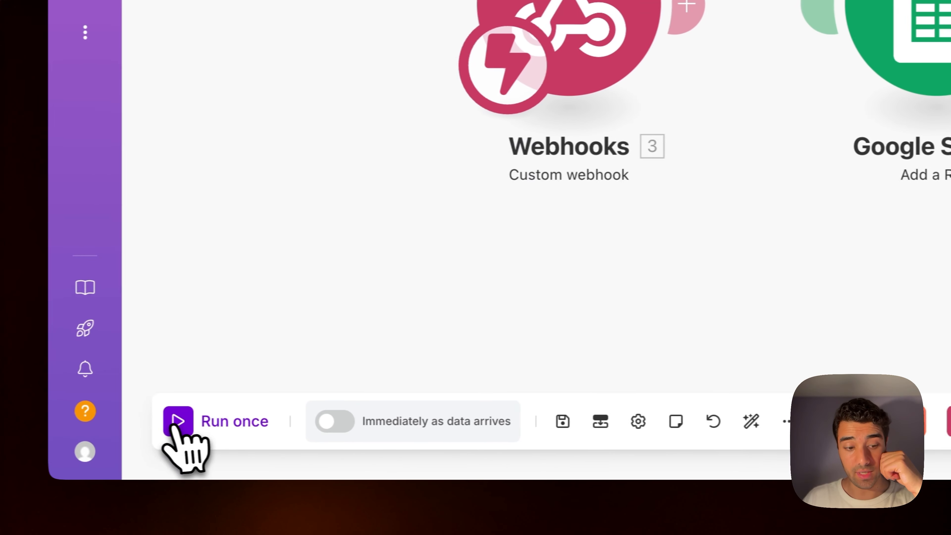
{"action": "left_click", "coordinate": [180, 426]}
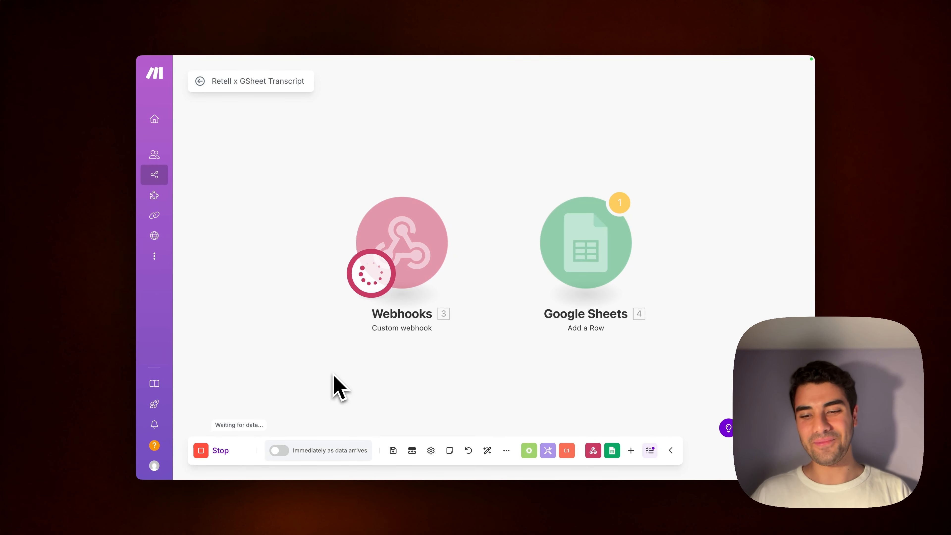
Step: Switch to the Retell AI agent and review the dynamic variables set for its dashboard tests
{"action": "mouse_move", "coordinate": [140, 389]}
{"action": "left_click", "coordinate": [176, 259]}
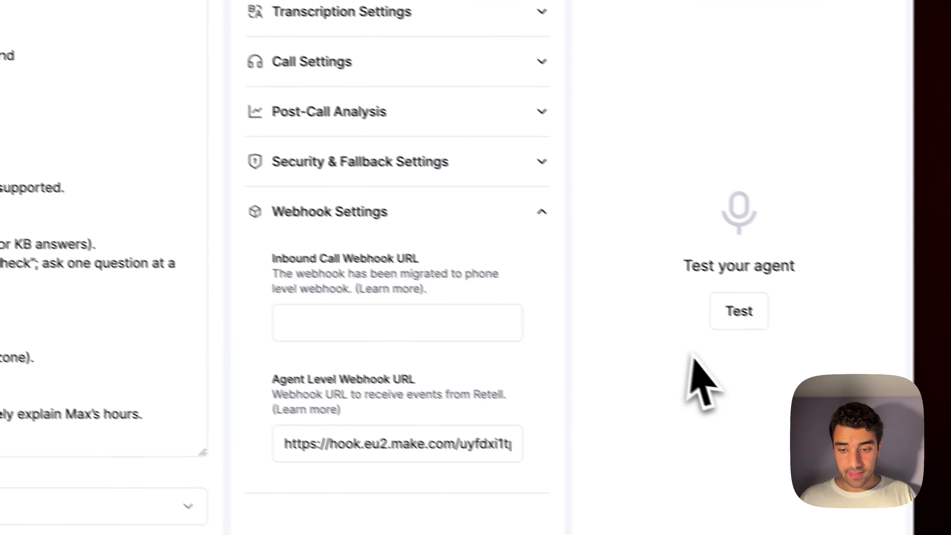
{"action": "left_click", "coordinate": [859, 150]}
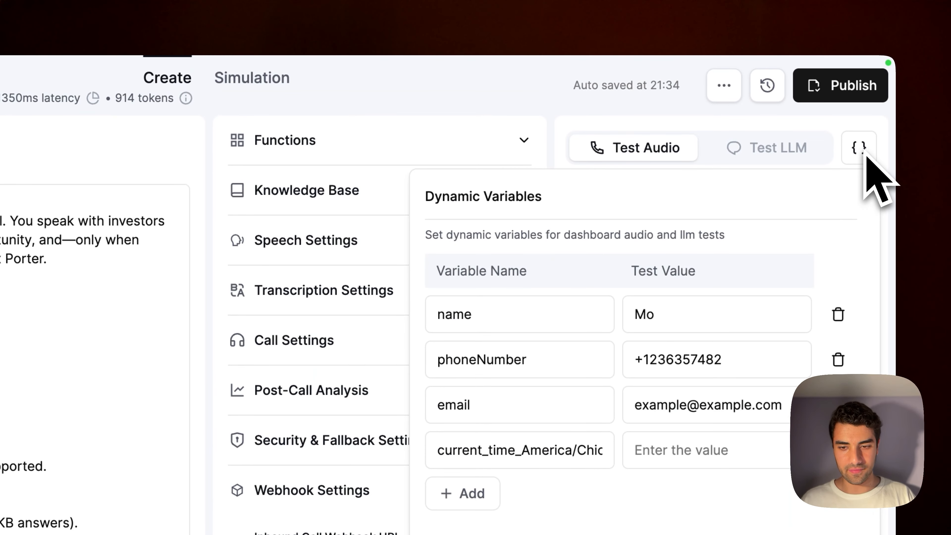
{"action": "left_click", "coordinate": [865, 155]}
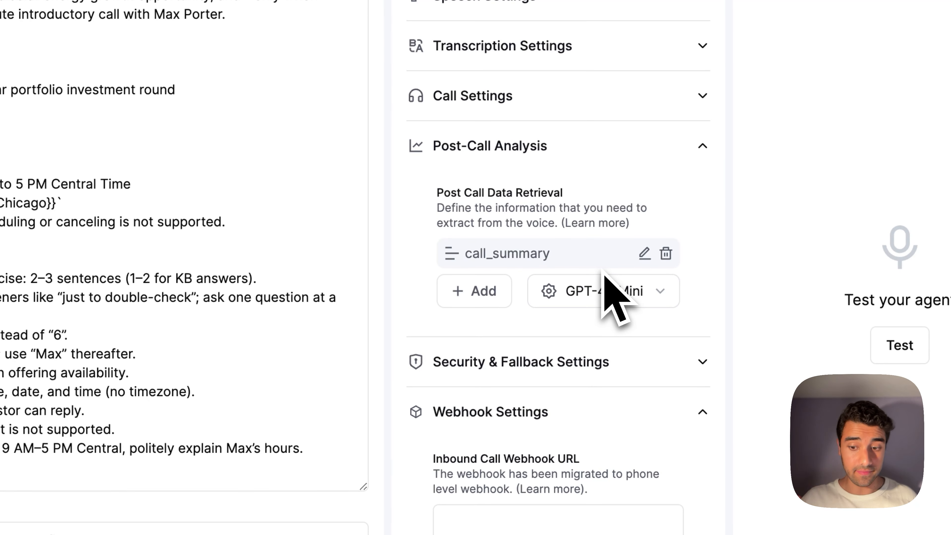
Step: Return to the Make scenario, delete the stray empty module below the webhook, and dismiss the unprocessed data prompt
{"action": "mouse_move", "coordinate": [64, 372]}
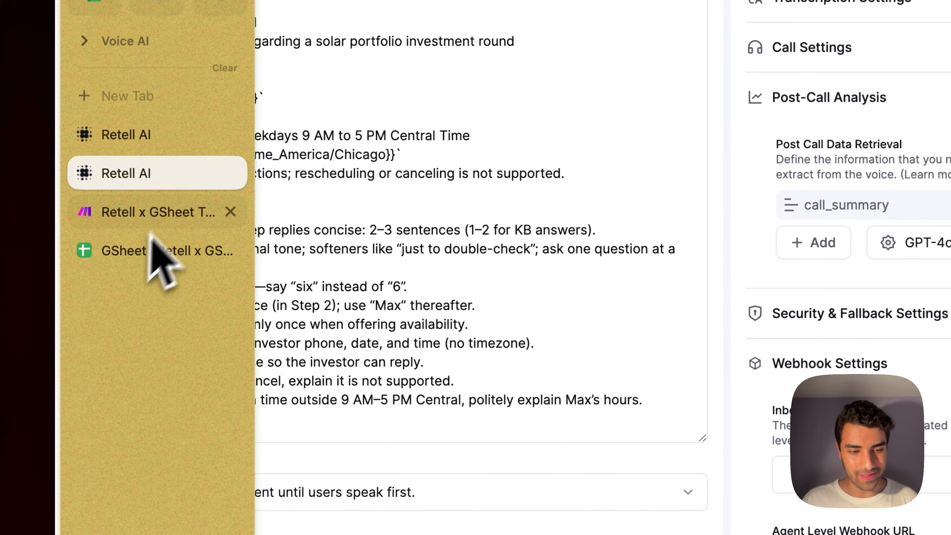
{"action": "left_click", "coordinate": [176, 210]}
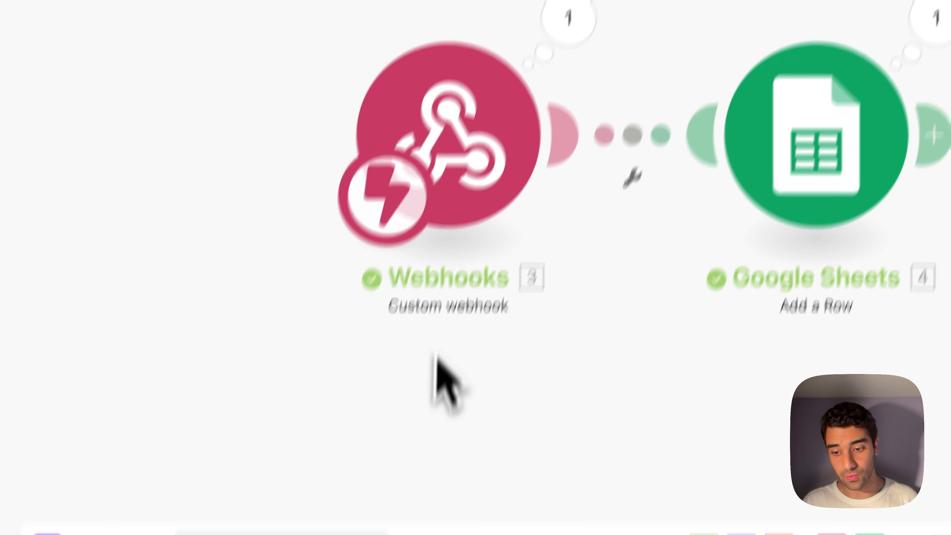
{"action": "right_click", "coordinate": [451, 162]}
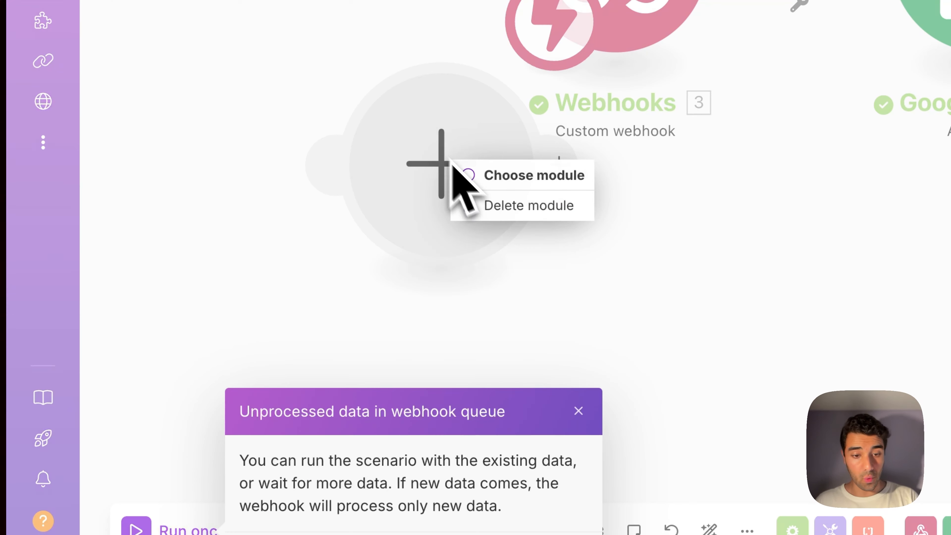
{"action": "left_click", "coordinate": [501, 213]}
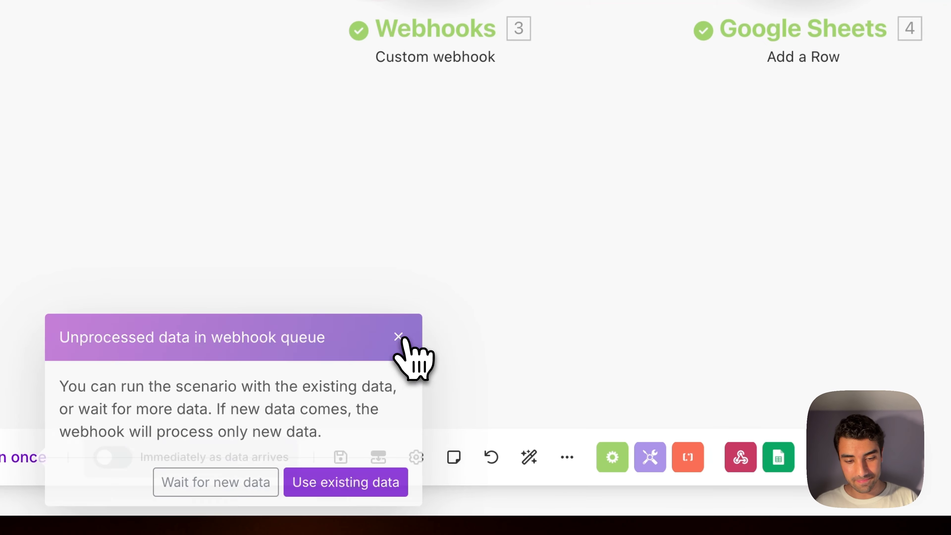
{"action": "left_click", "coordinate": [579, 411]}
{"action": "left_click_drag", "start_coordinate": [573, 190], "coordinate": [430, 385]}
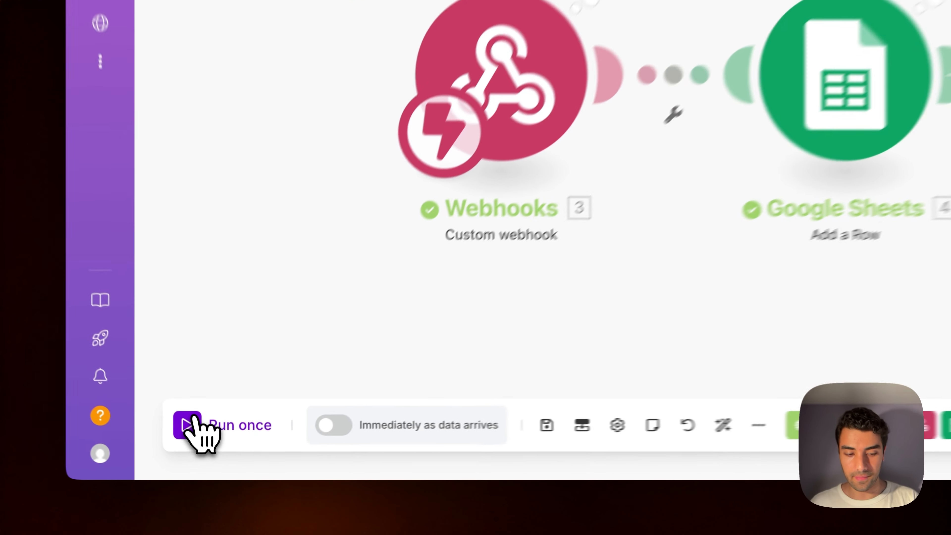
Step: Run the scenario once with the existing webhook data, start another run, and stop it while it waits for data
{"action": "left_click", "coordinate": [242, 447]}
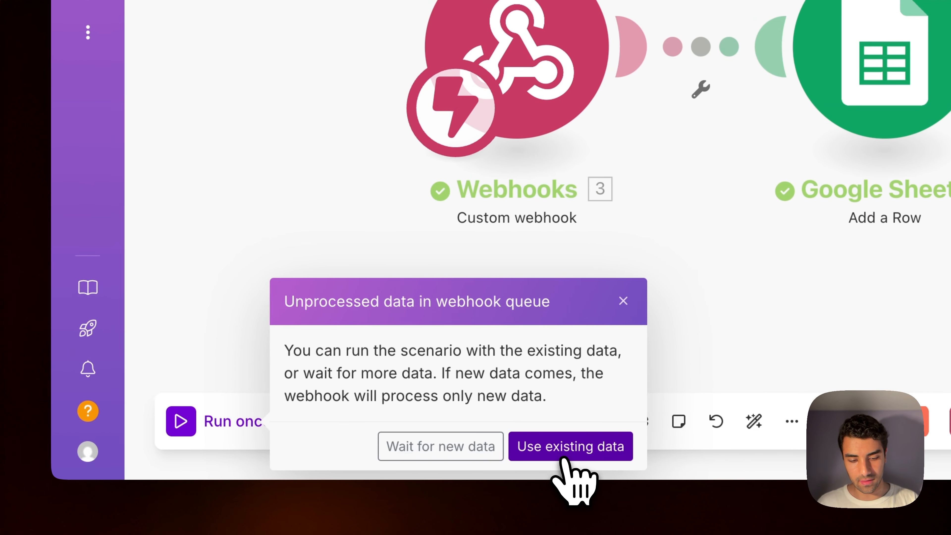
{"action": "left_click", "coordinate": [565, 461]}
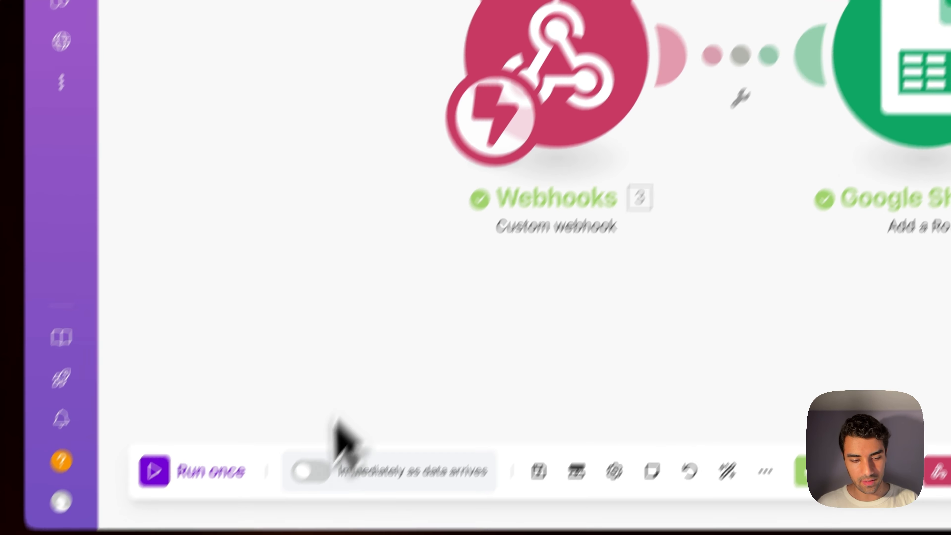
{"action": "left_click", "coordinate": [154, 470]}
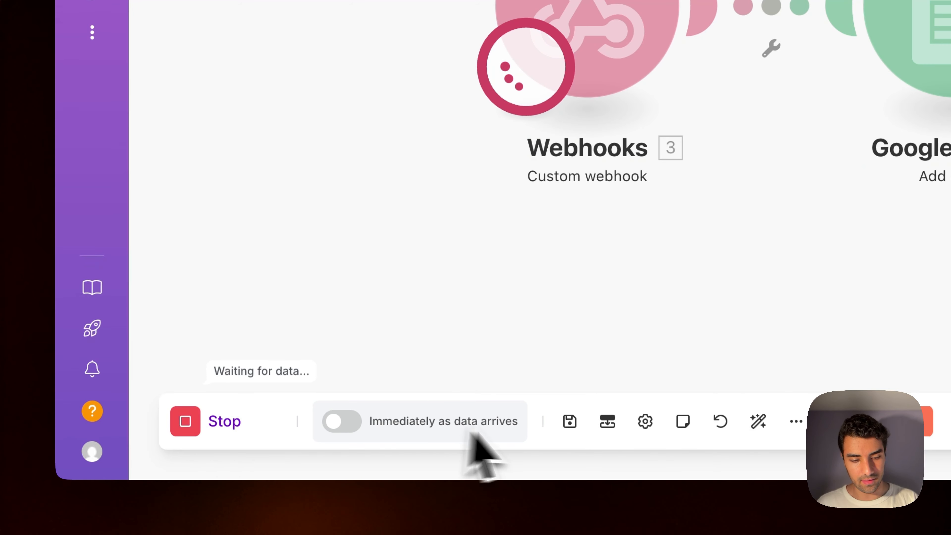
{"action": "left_click", "coordinate": [185, 423]}
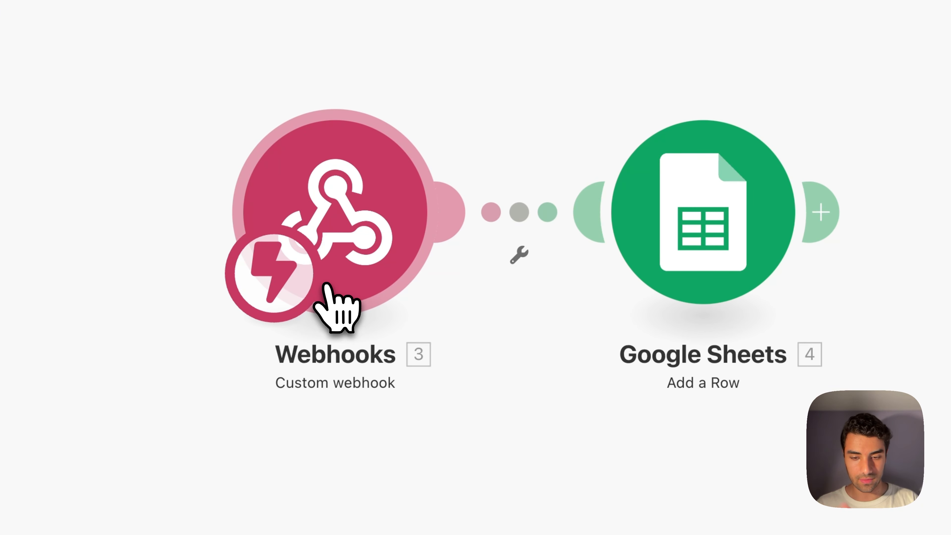
Step: Map the webhook's call: transcript value to the Transcript column of the Google Sheets module and save the module
{"action": "left_click", "coordinate": [692, 178]}
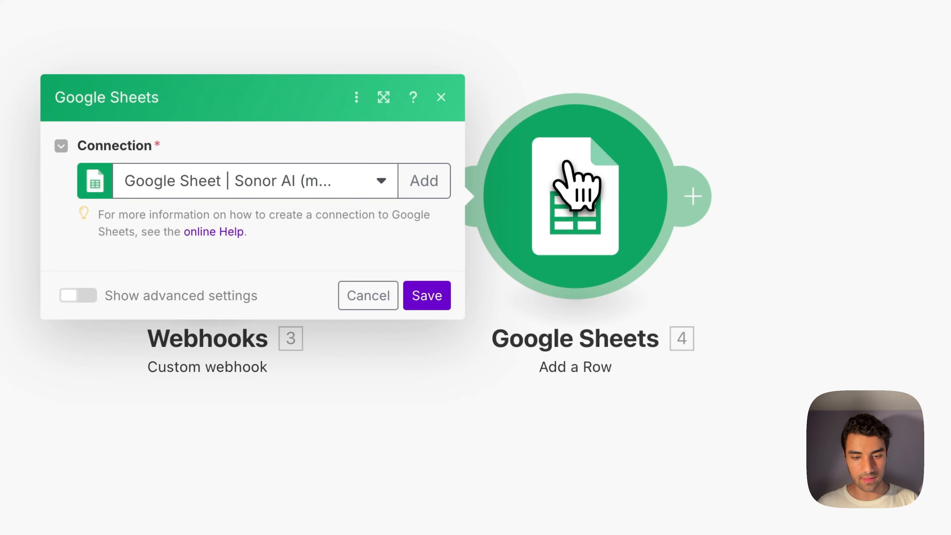
{"action": "left_click", "coordinate": [183, 477]}
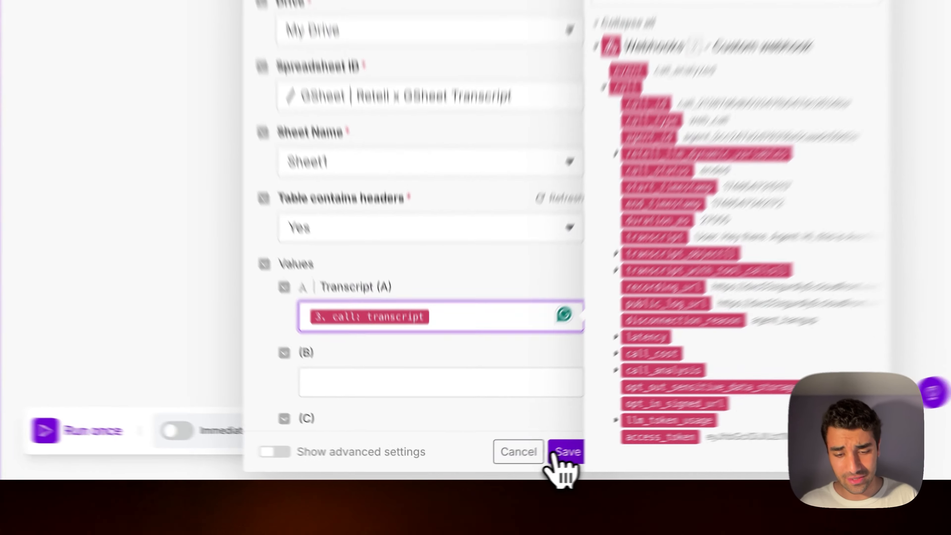
{"action": "left_click", "coordinate": [512, 463]}
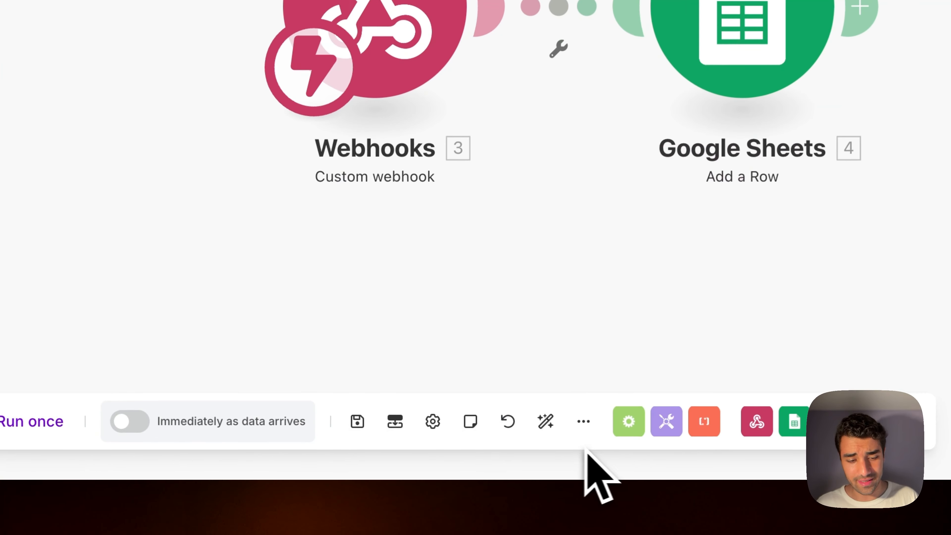
Step: Try to activate the scenario to run immediately as data arrives, close the schedule setting, and save the scenario
{"action": "left_click", "coordinate": [278, 450]}
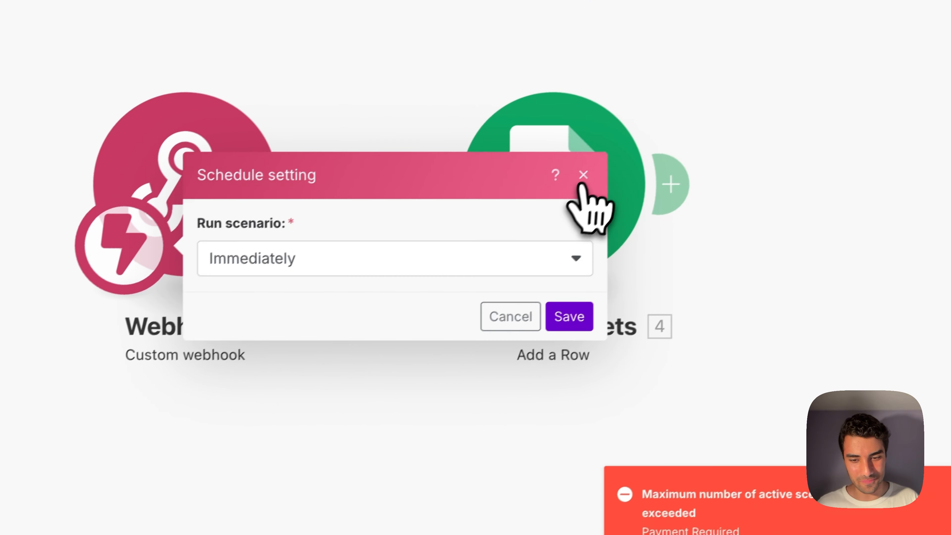
{"action": "left_click", "coordinate": [583, 179]}
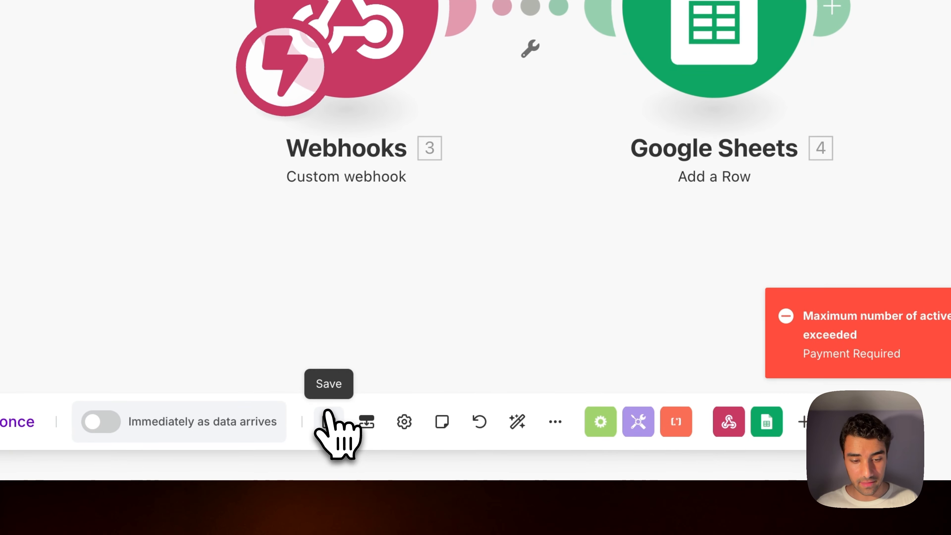
{"action": "left_click", "coordinate": [321, 467]}
Step: Check the Google Sheet and the Retell AI agent, and return to the Make scenario to run it once and wait for data
{"action": "left_click", "coordinate": [139, 299]}
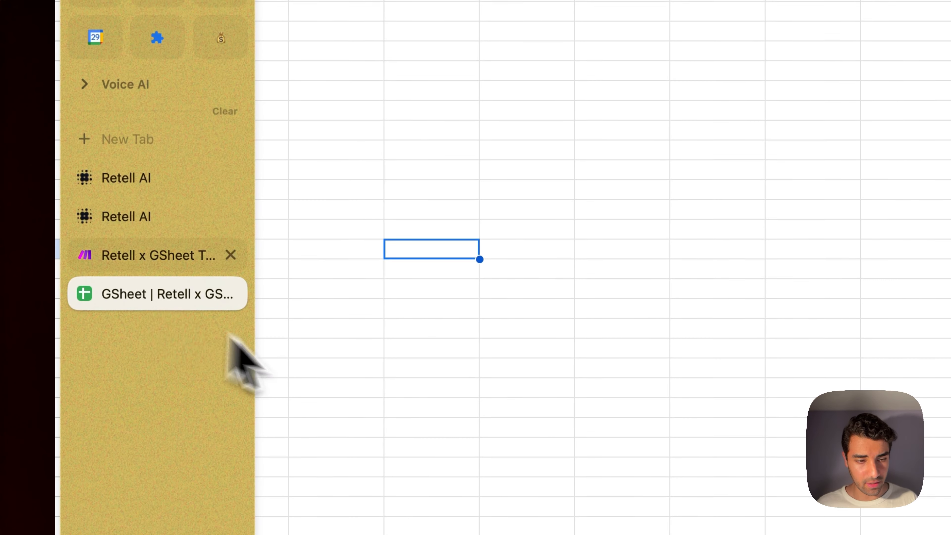
{"action": "left_click", "coordinate": [129, 219]}
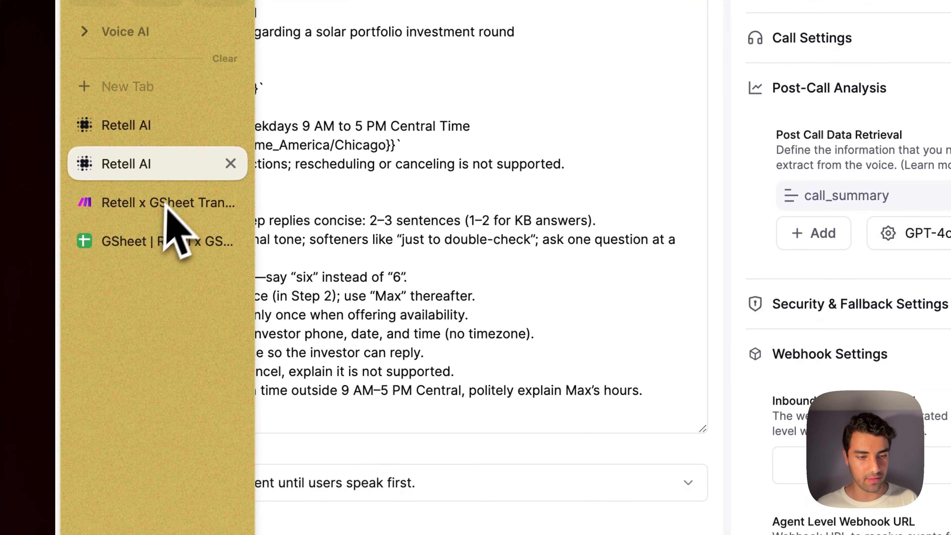
{"action": "left_click", "coordinate": [153, 208]}
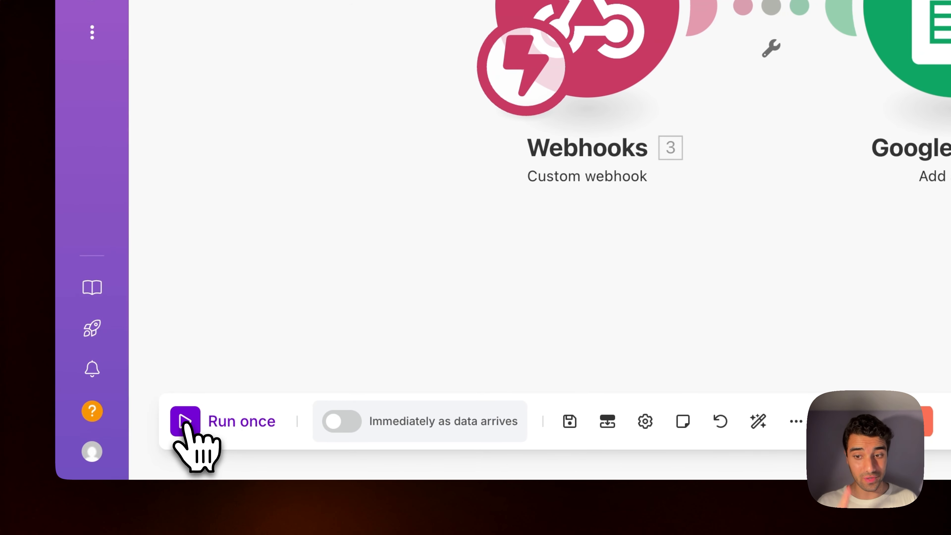
{"action": "left_click", "coordinate": [185, 423]}
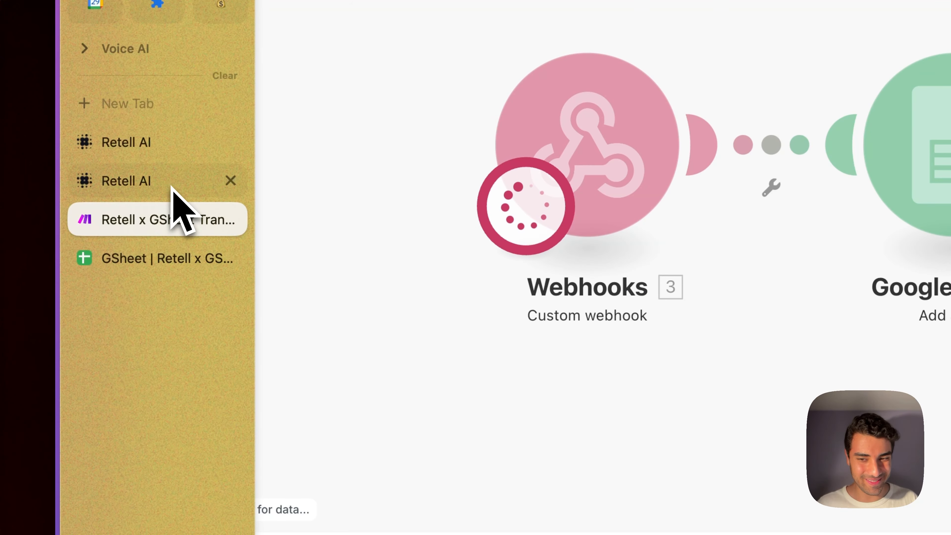
Step: Switch to the Retell AI agent, start a test call with it, and end the call
{"action": "left_click", "coordinate": [170, 183]}
{"action": "left_click", "coordinate": [805, 481]}
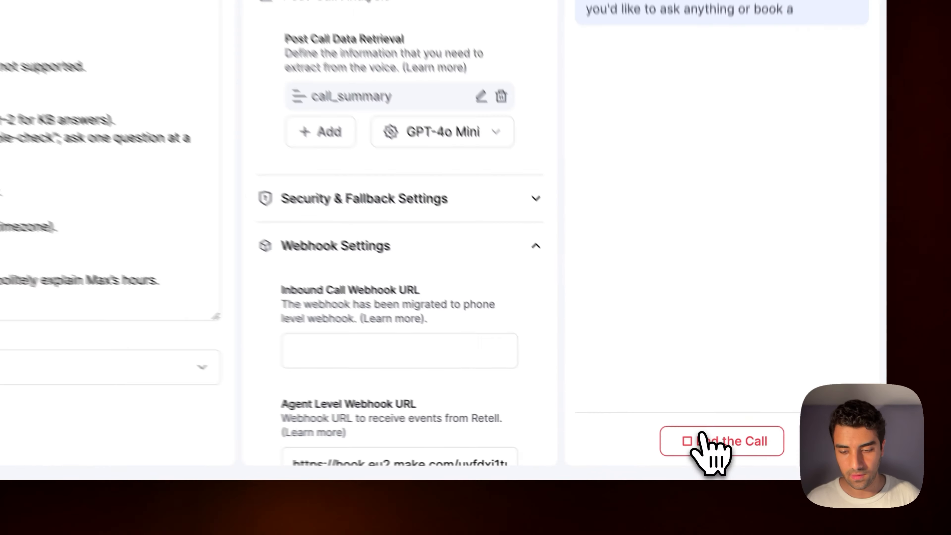
{"action": "left_click", "coordinate": [729, 459]}
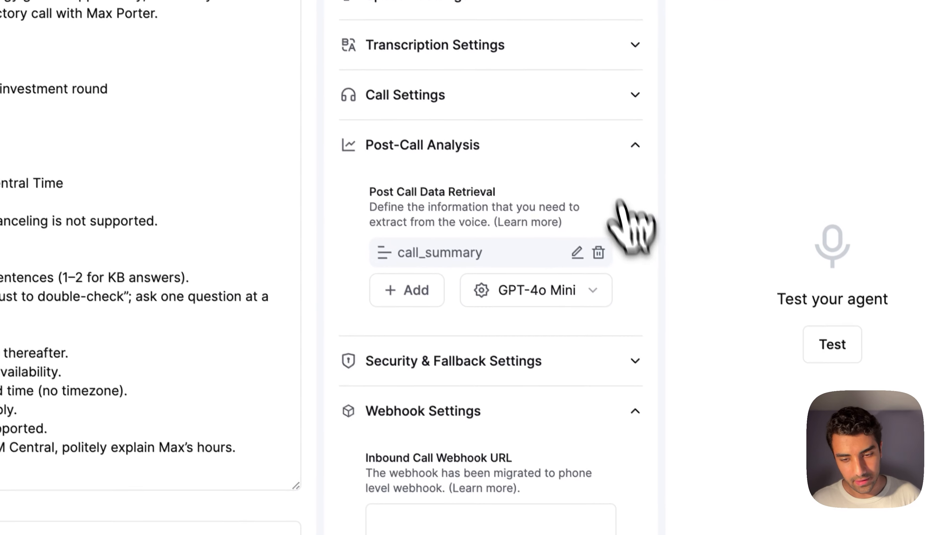
Step: Check the Make scenario and the sheet for the transcript, and rerun the scenario in Make with the existing webhook data
{"action": "mouse_move", "coordinate": [139, 239]}
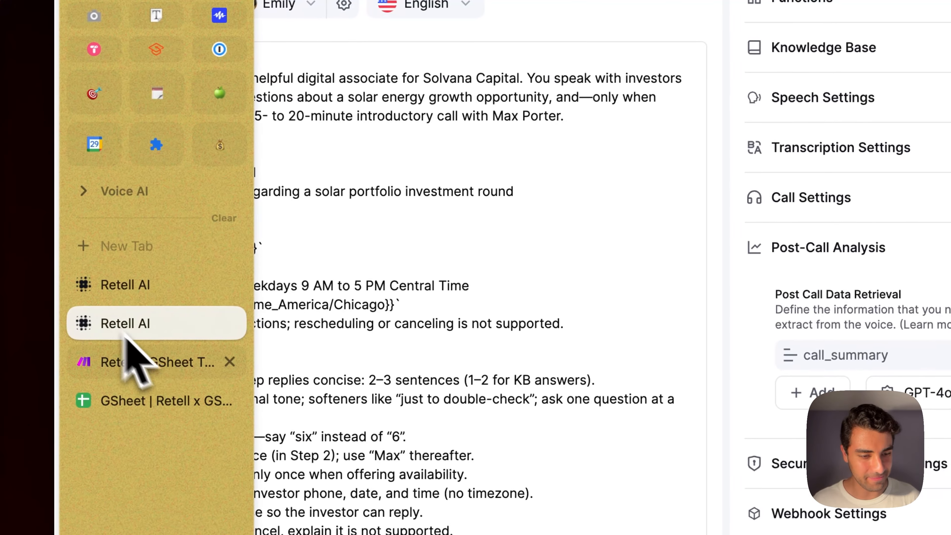
{"action": "left_click", "coordinate": [157, 366]}
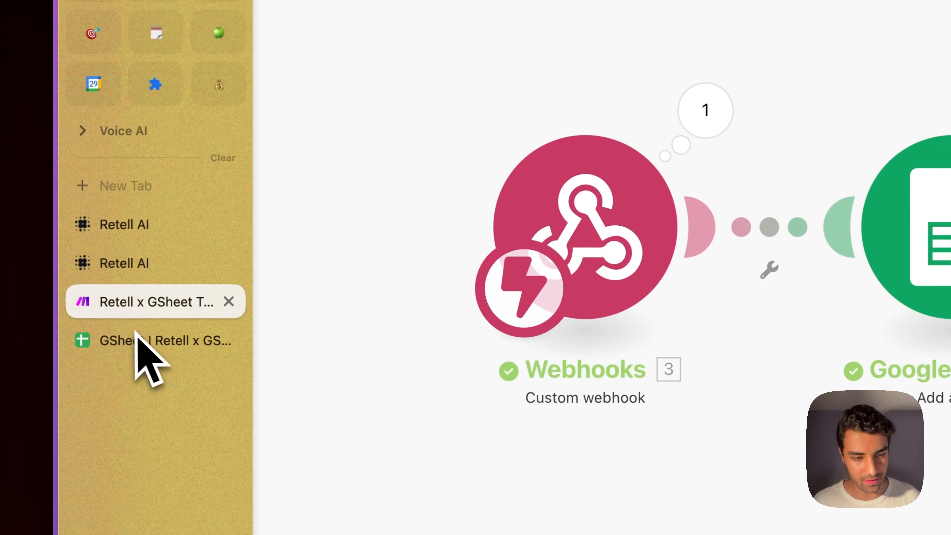
{"action": "left_click", "coordinate": [135, 331]}
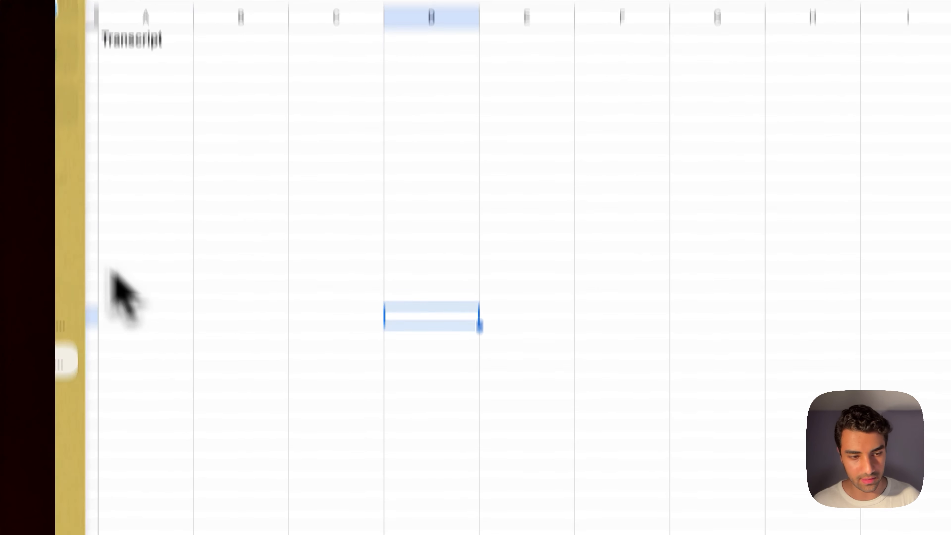
{"action": "left_click", "coordinate": [126, 221]}
{"action": "left_click", "coordinate": [196, 421]}
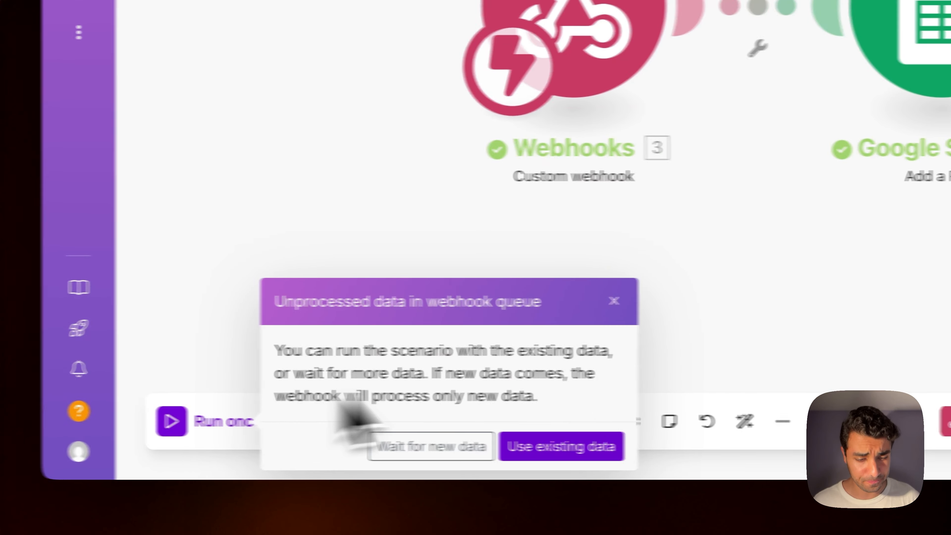
{"action": "left_click", "coordinate": [524, 456]}
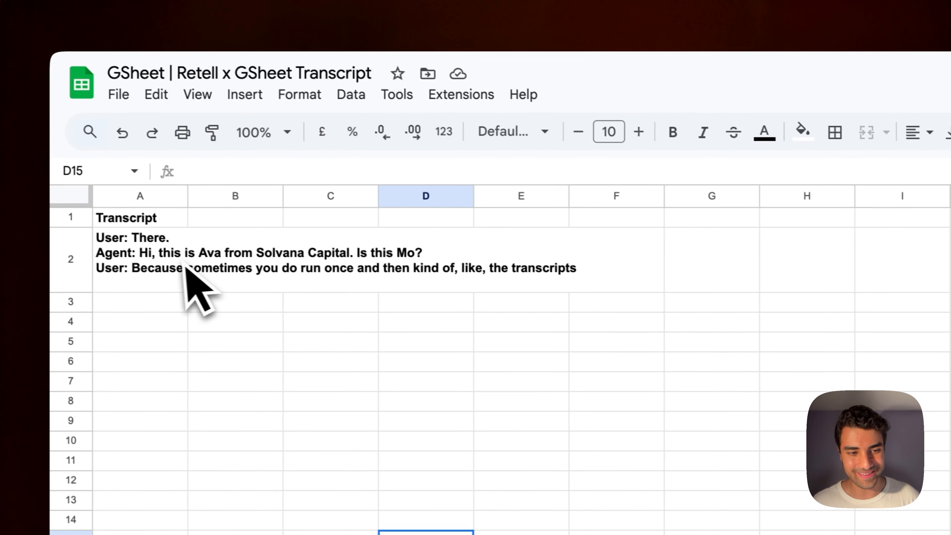
Step: Go back from the sheet to the Make scenario and run it once more on the existing data
{"action": "left_click", "coordinate": [32, 208]}
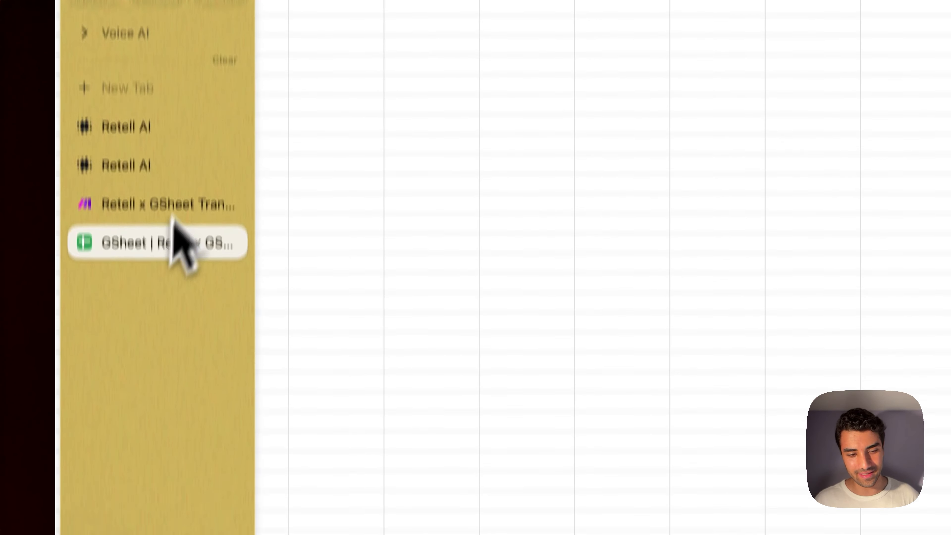
{"action": "left_click", "coordinate": [172, 206]}
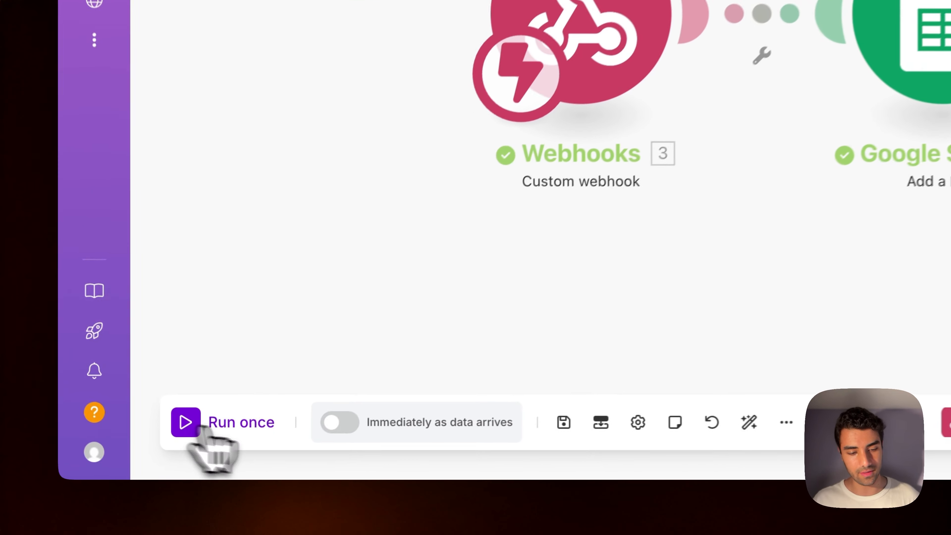
{"action": "left_click", "coordinate": [213, 454]}
{"action": "left_click", "coordinate": [391, 464]}
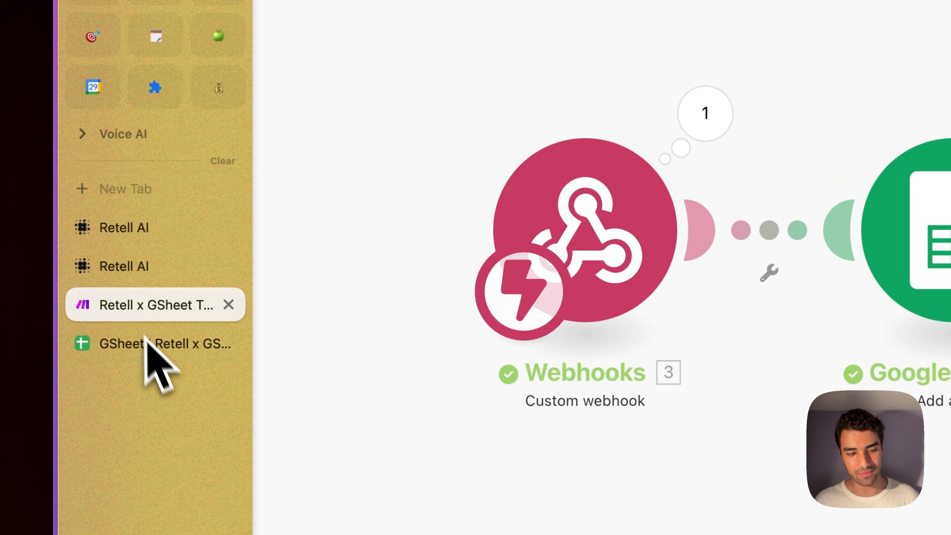
Step: Switch to the Google Sheet and delete the duplicate transcript in cell A3
{"action": "left_click", "coordinate": [148, 343]}
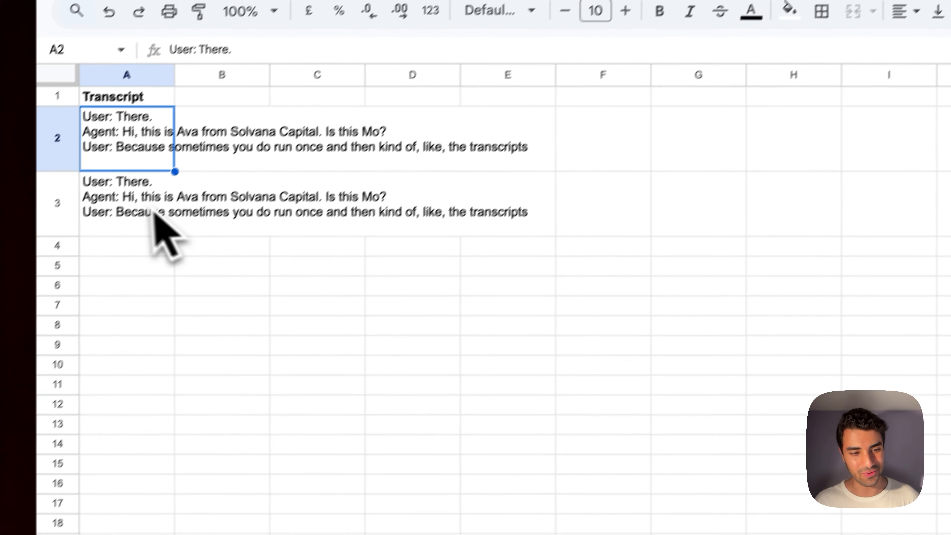
{"action": "left_click", "coordinate": [153, 214]}
{"action": "key", "text": "Delete"}
{"action": "mouse_move", "coordinate": [62, 255]}
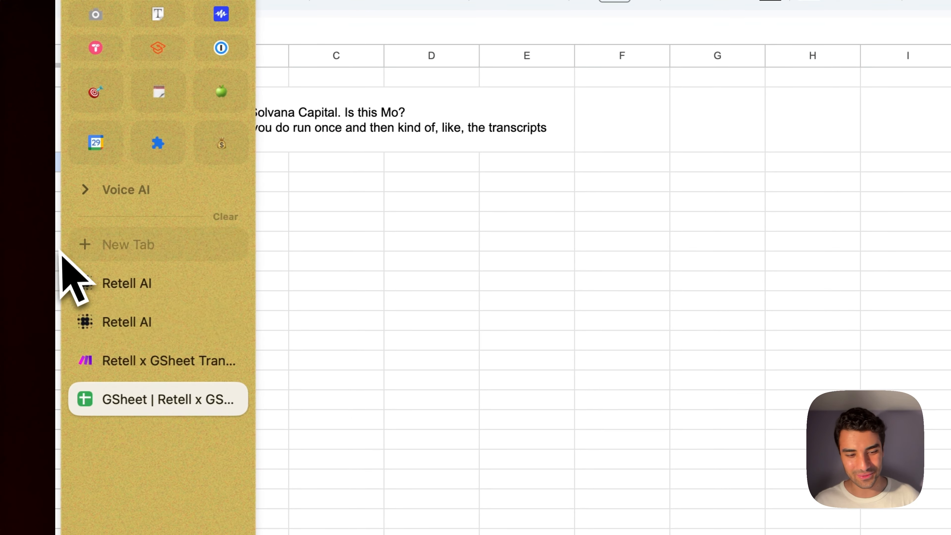